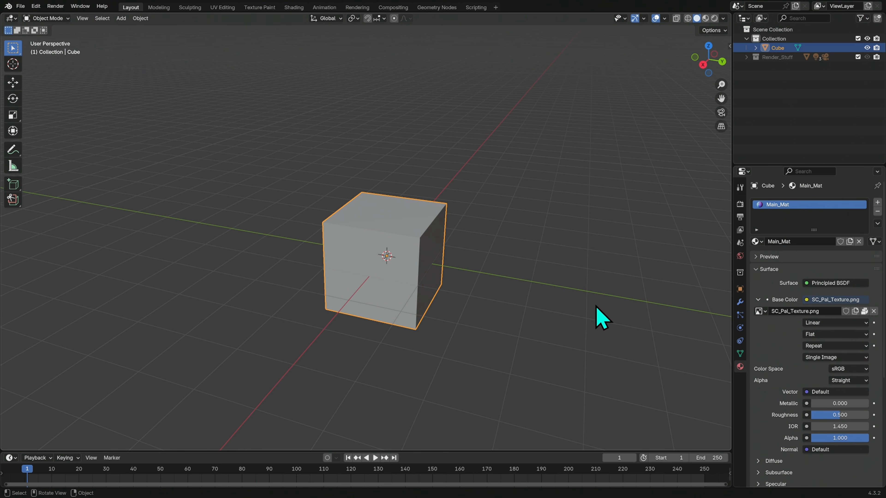
# Scale the default cube's mesh to about 0.149 along the X axis to form a thin upright slab
pyautogui.moveTo(561, 318); pyautogui.dragTo(536, 319, button='middle')
pyautogui.press('Tab')
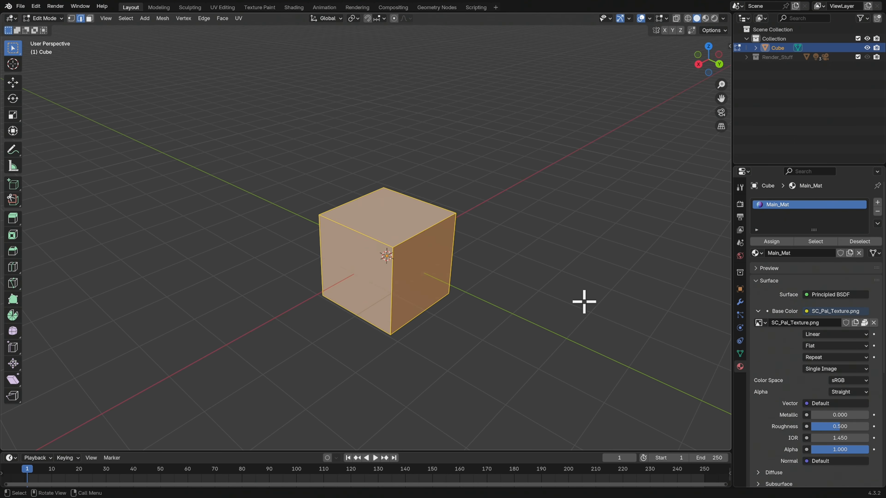
pyautogui.moveTo(583, 300); pyautogui.dragTo(594, 299, button='middle')
pyautogui.press('s')
pyautogui.press('x')
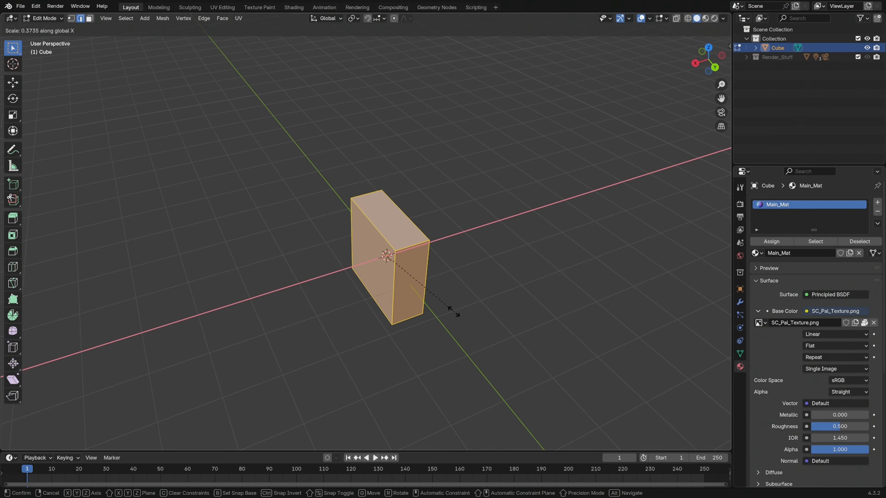
pyautogui.click(404, 281)
# Widen the slab by a factor of about 1.578 along Y and thin it further along X into a monitor-like panel
pyautogui.moveTo(435, 293); pyautogui.dragTo(480, 273, button='middle')
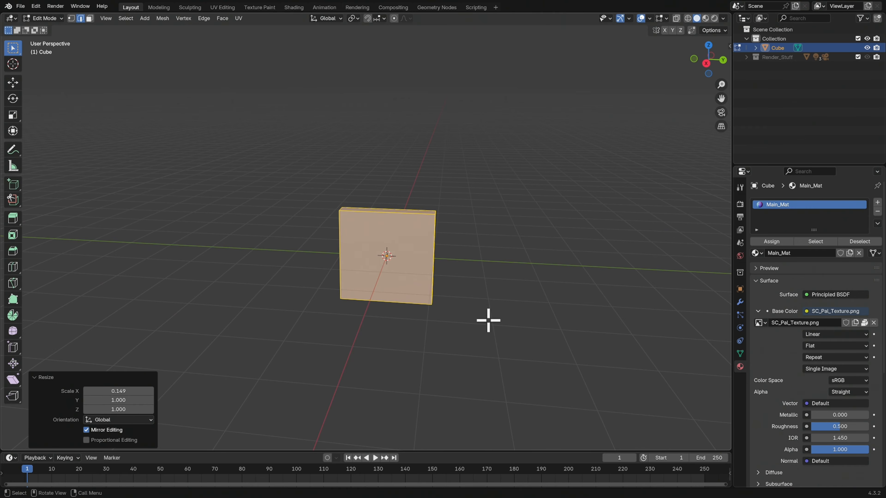
pyautogui.press('s')
pyautogui.press('y')
pyautogui.click(567, 307)
pyautogui.moveTo(563, 306); pyautogui.dragTo(615, 279, button='middle')
pyautogui.press('s')
pyautogui.press('x')
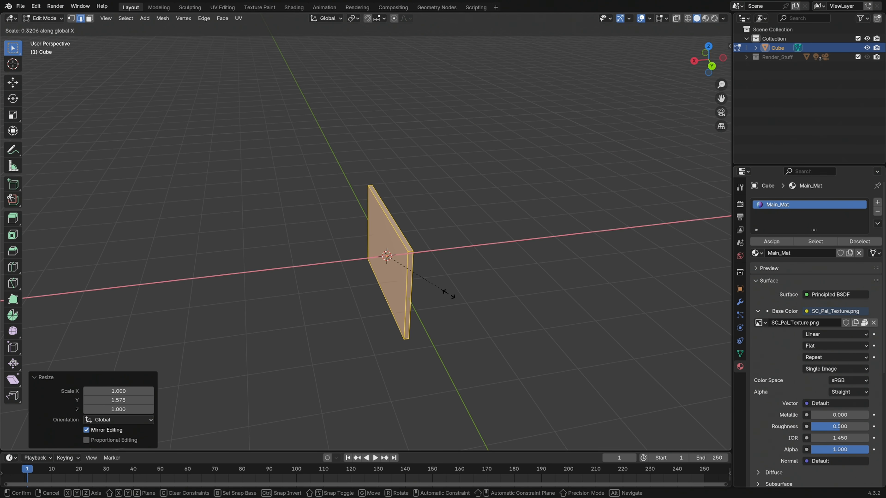
pyautogui.click(435, 293)
pyautogui.moveTo(435, 292); pyautogui.dragTo(493, 288, button='middle')
pyautogui.click(520, 279)
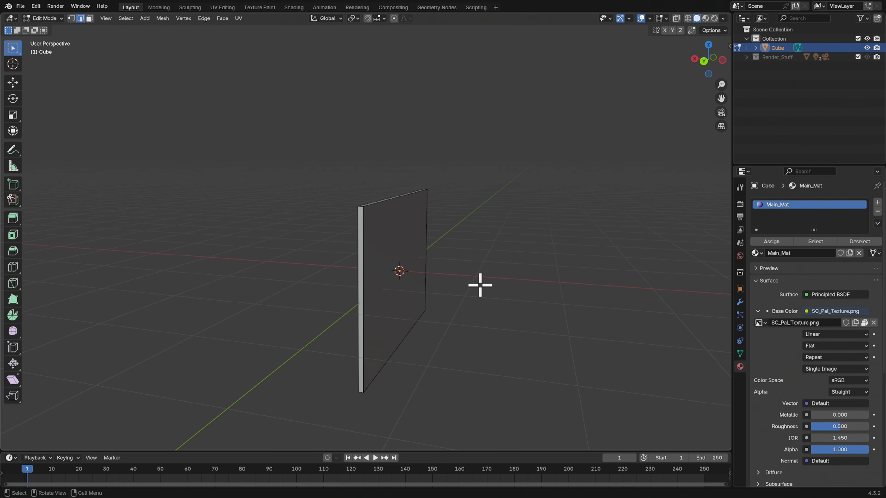
# Try to extrude the panel's back face about 0.11 m outward and scale it down for a tapered back
pyautogui.click(414, 245)
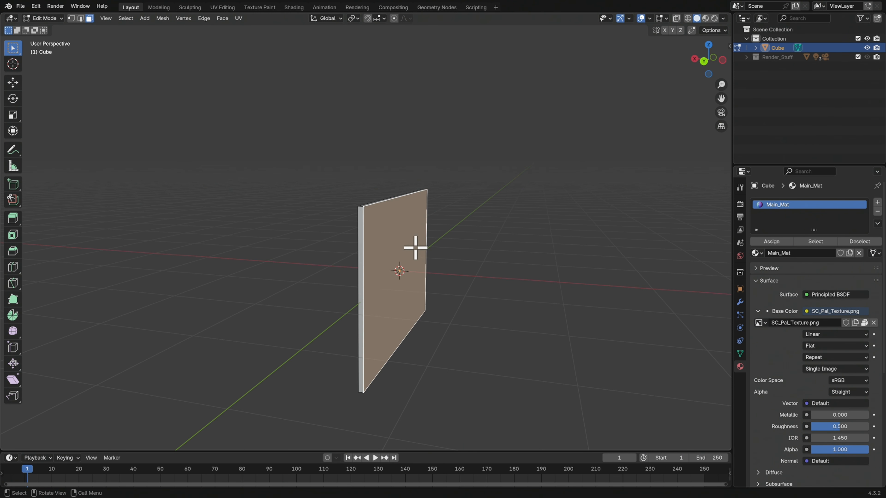
pyautogui.moveTo(516, 311)
pyautogui.mouseDown(button='middle')
pyautogui.moveTo(492, 307)
pyautogui.moveTo(509, 308)
pyautogui.mouseUp(button='middle')
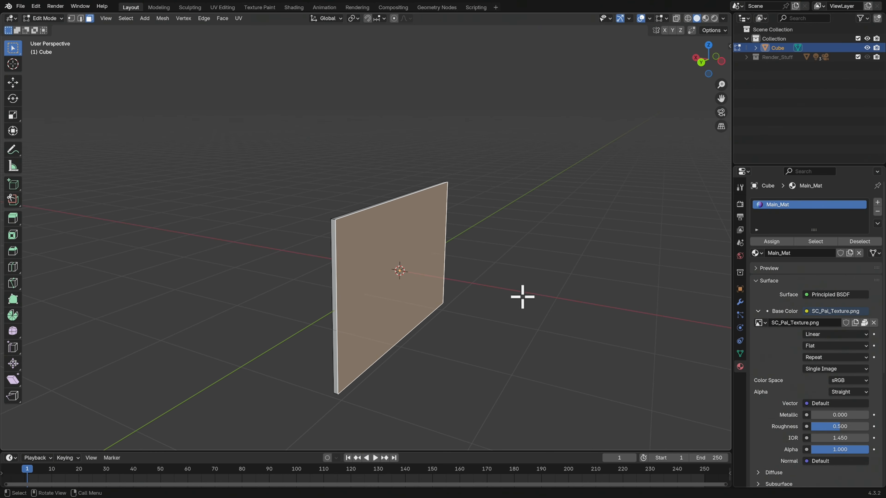
pyautogui.moveTo(402, 314); pyautogui.dragTo(508, 310, button='middle')
pyautogui.press('e')
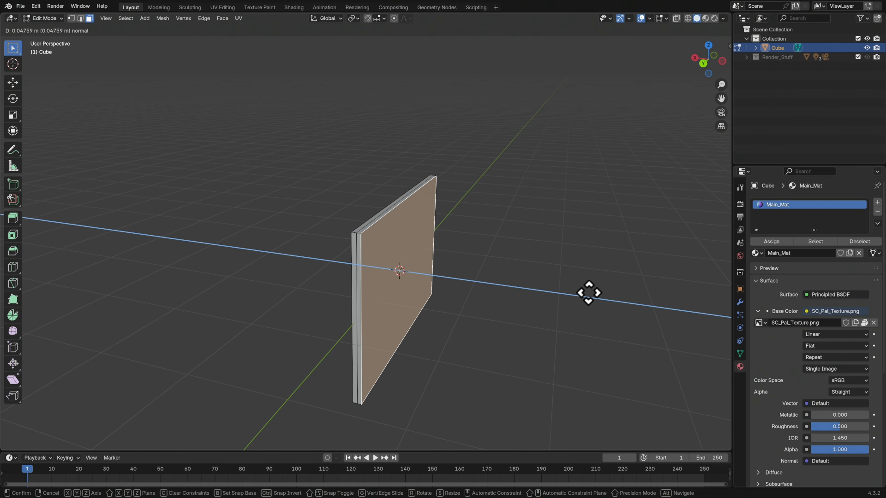
pyautogui.click(591, 295)
pyautogui.press('s')
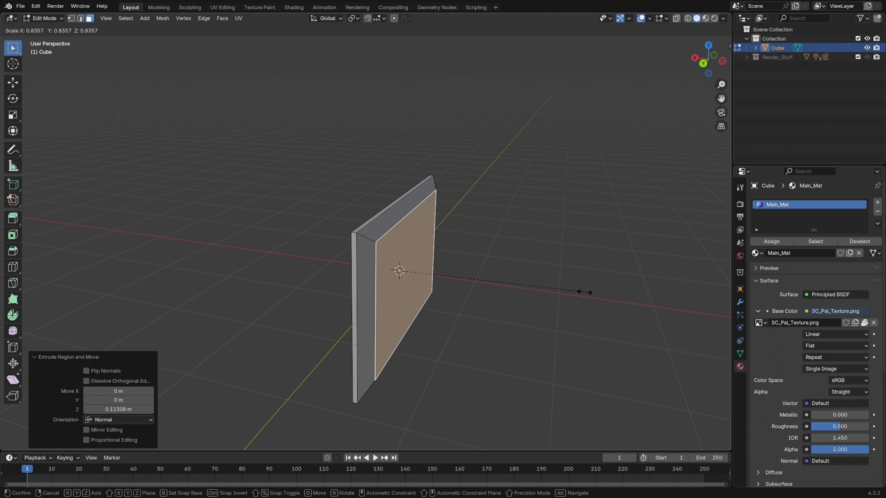
pyautogui.click(588, 293)
# Inset the panel's front face by about 0.045 m to form a narrow border
pyautogui.moveTo(603, 306); pyautogui.dragTo(565, 297, button='middle')
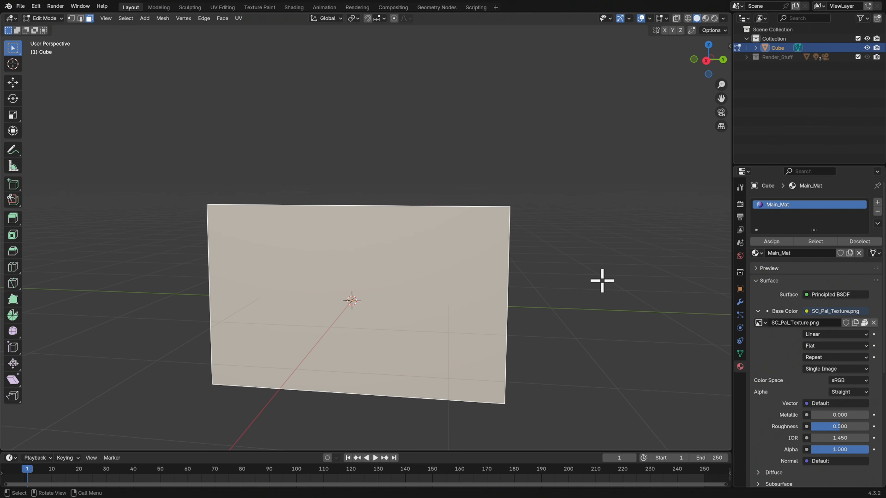
pyautogui.press('i')
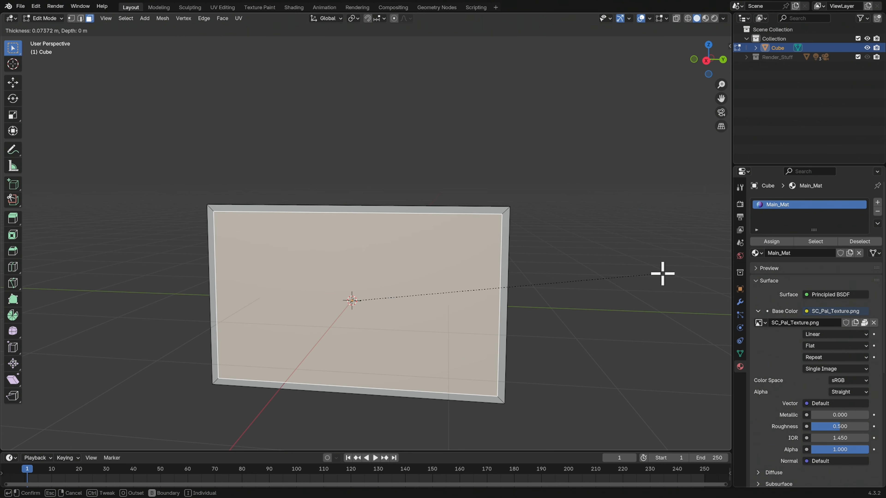
pyautogui.click(663, 274)
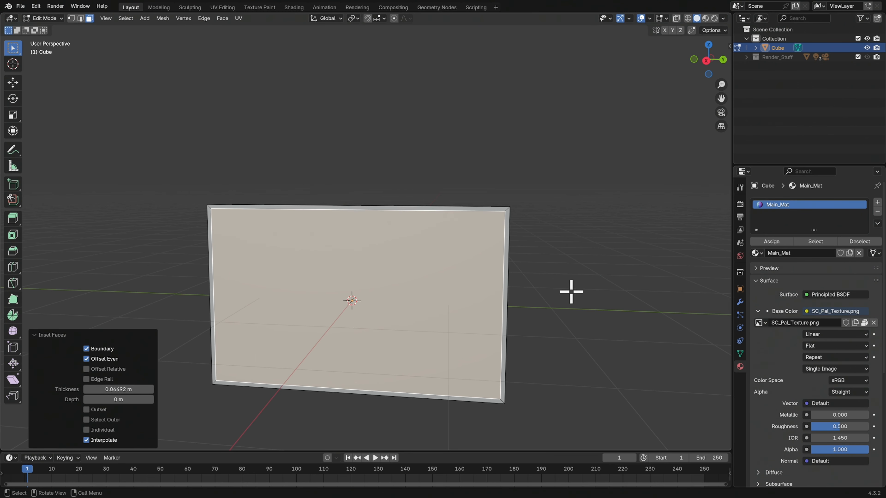
# Extrude the inset front face slightly inward to recess the screen area within the border
pyautogui.moveTo(506, 300); pyautogui.dragTo(560, 275, button='middle')
pyautogui.click(554, 286)
pyautogui.click(524, 283)
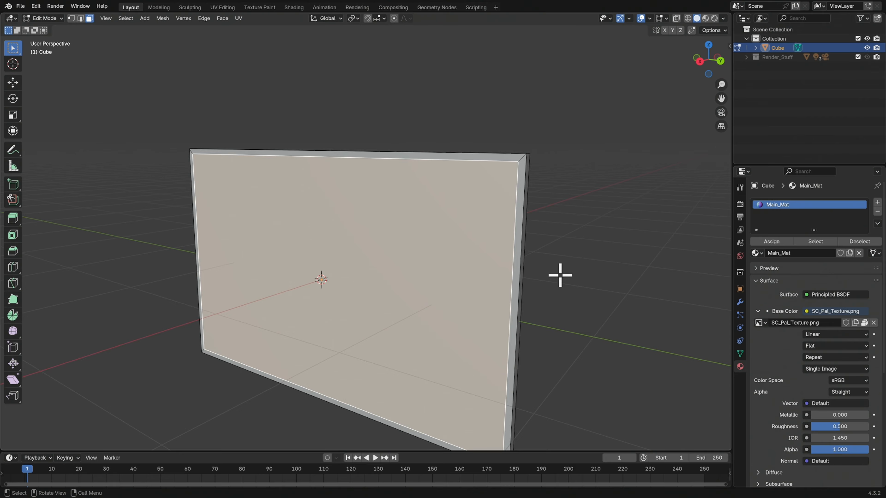
pyautogui.press('e')
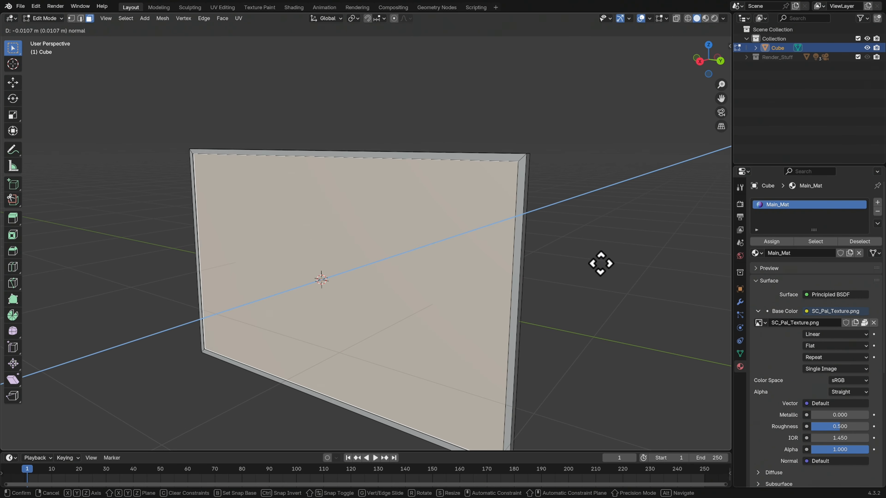
pyautogui.click(602, 264)
pyautogui.press('Tab')
pyautogui.moveTo(593, 292); pyautogui.dragTo(520, 283, button='middle')
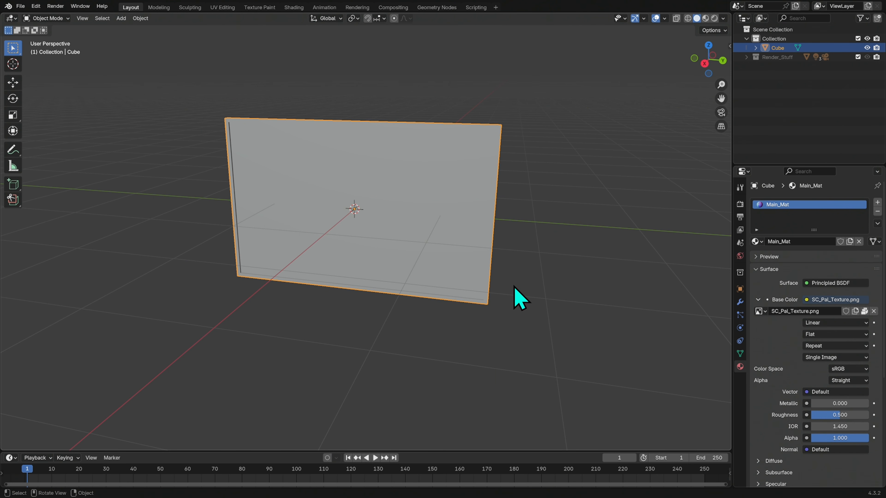
# Raise the panel's entire mesh by about 1.317 m along Z, leaving the object's origin in place
pyautogui.press('Tab')
pyautogui.press('a')
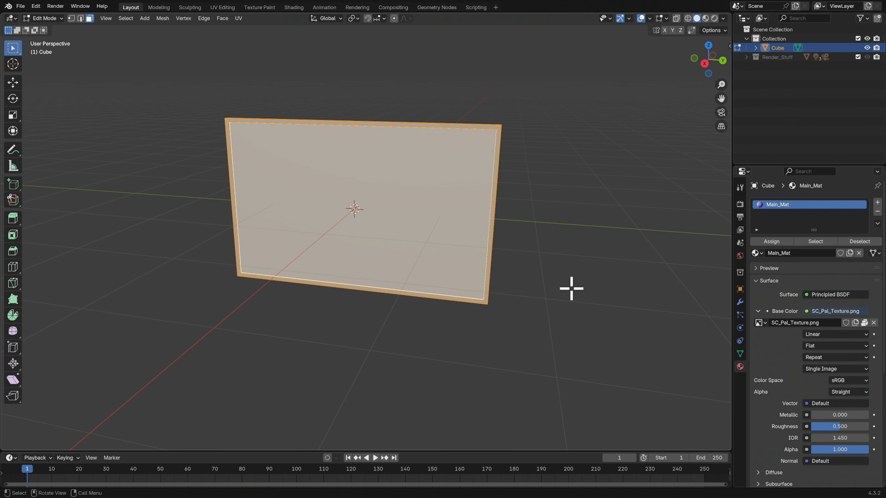
pyautogui.press('g')
pyautogui.press('z')
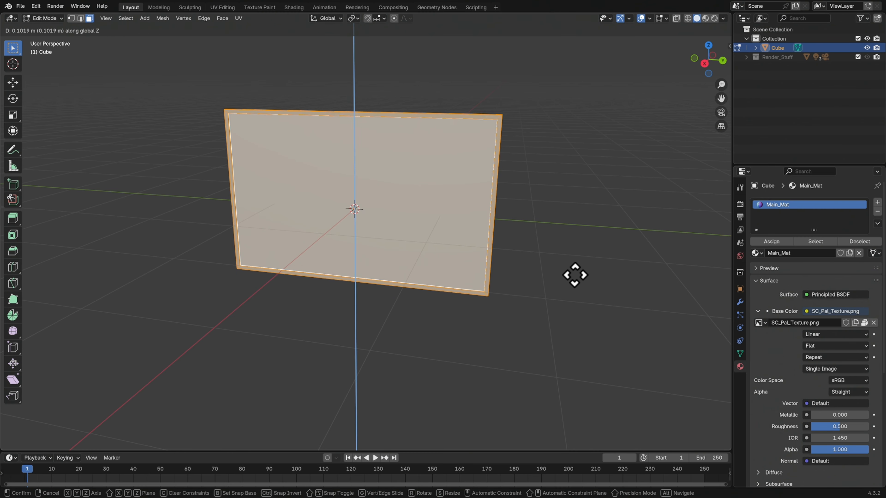
pyautogui.click(574, 192)
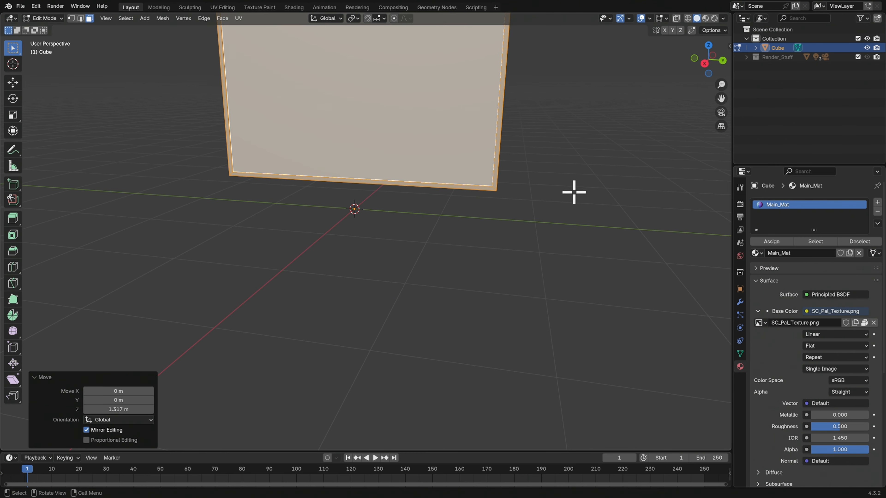
pyautogui.scroll(-4, 584, 186)
pyautogui.moveTo(582, 213); pyautogui.dragTo(501, 289, button='middle')
pyautogui.press('Tab')
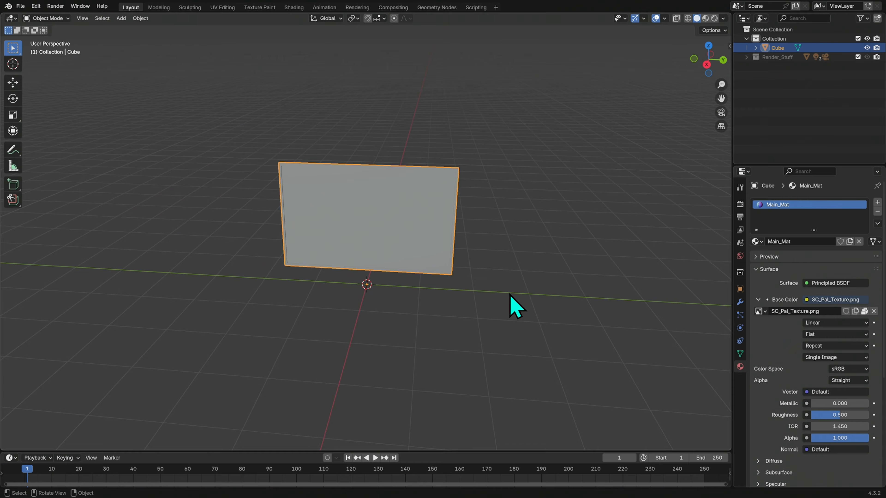
# Add a new cube at the origin and scale its mesh uniformly to about 0.549 for the stand base
pyautogui.hotkey('shift', 'a')
pyautogui.moveTo(509, 294)
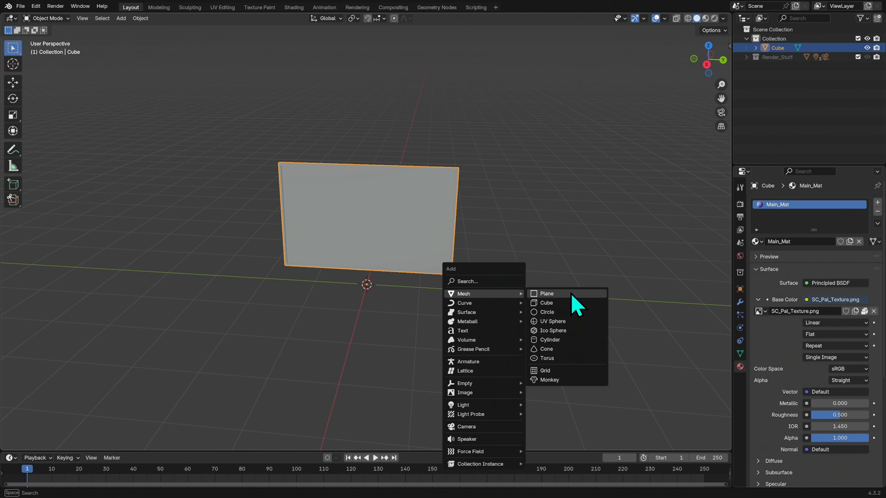
pyautogui.click(571, 303)
pyautogui.moveTo(569, 307); pyautogui.dragTo(578, 288, button='middle')
pyautogui.press('Tab')
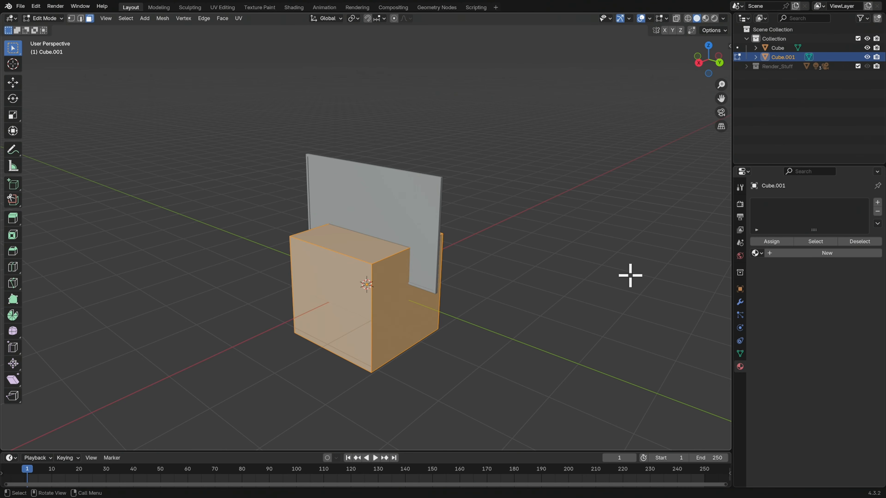
pyautogui.press('s')
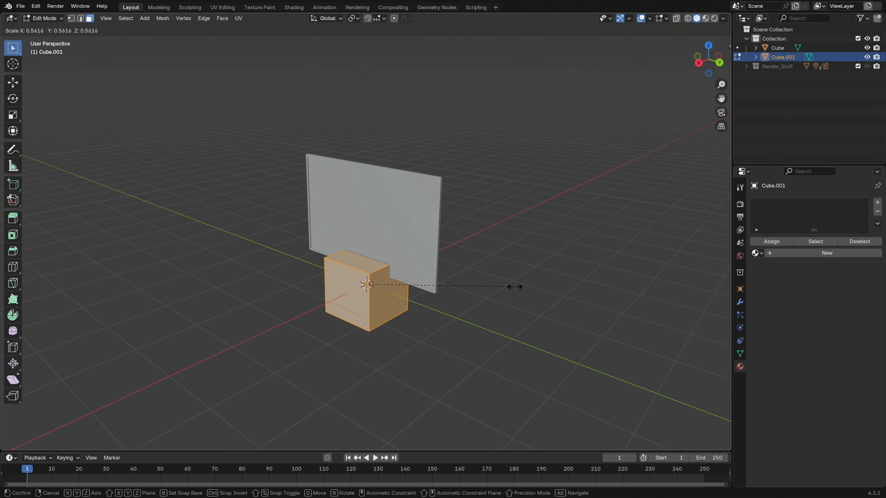
pyautogui.click(511, 287)
# Flatten the base cube to about 0.061 along Z and widen it by about 1.445 along Y
pyautogui.moveTo(514, 271); pyautogui.dragTo(590, 291, button='middle')
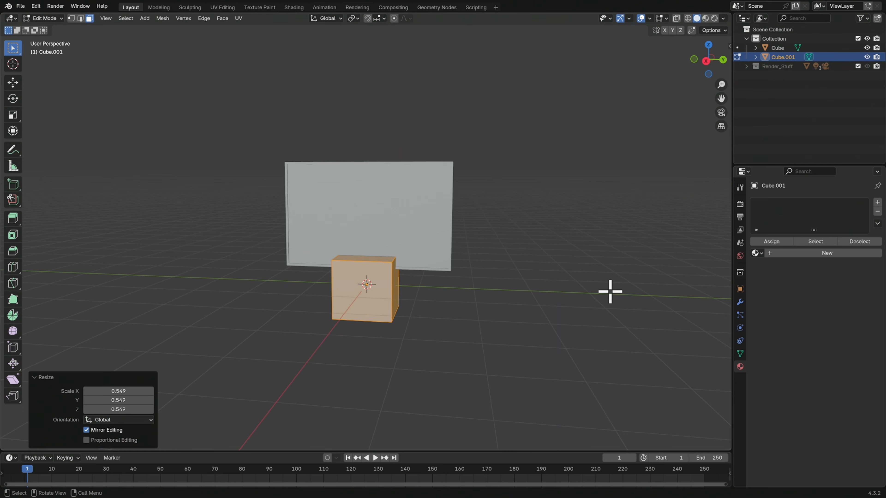
pyautogui.press('s')
pyautogui.press('z')
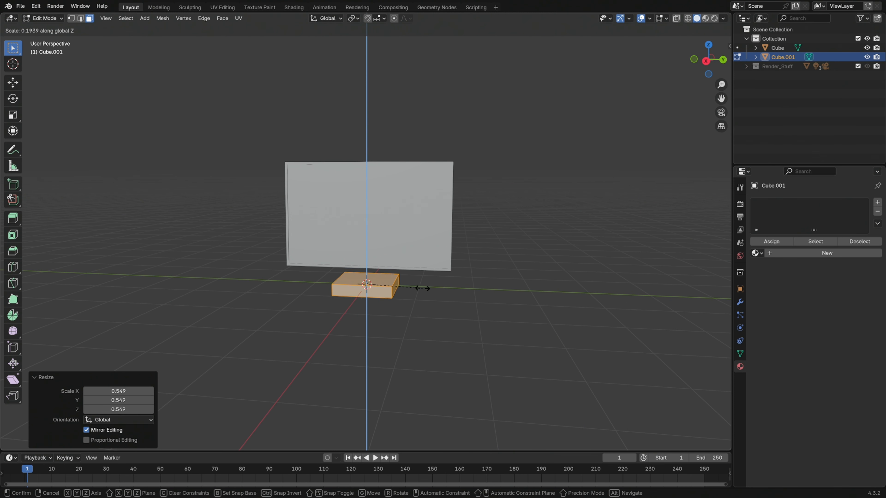
pyautogui.click(383, 280)
pyautogui.moveTo(470, 302); pyautogui.dragTo(505, 316, button='middle')
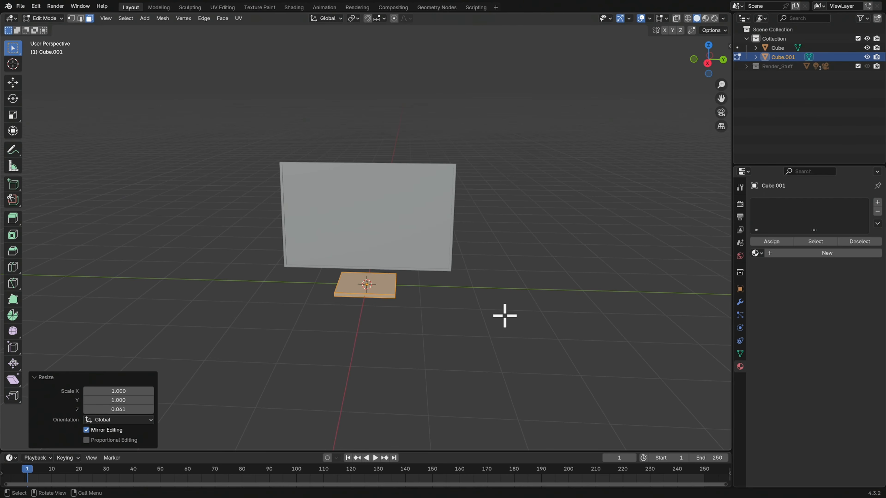
pyautogui.press('s')
pyautogui.press('y')
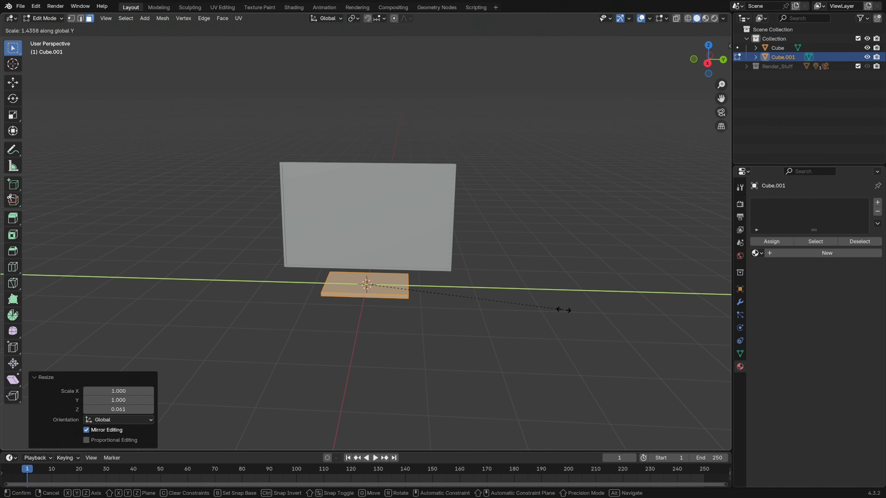
pyautogui.click(565, 309)
pyautogui.moveTo(570, 298); pyautogui.dragTo(555, 273, button='middle')
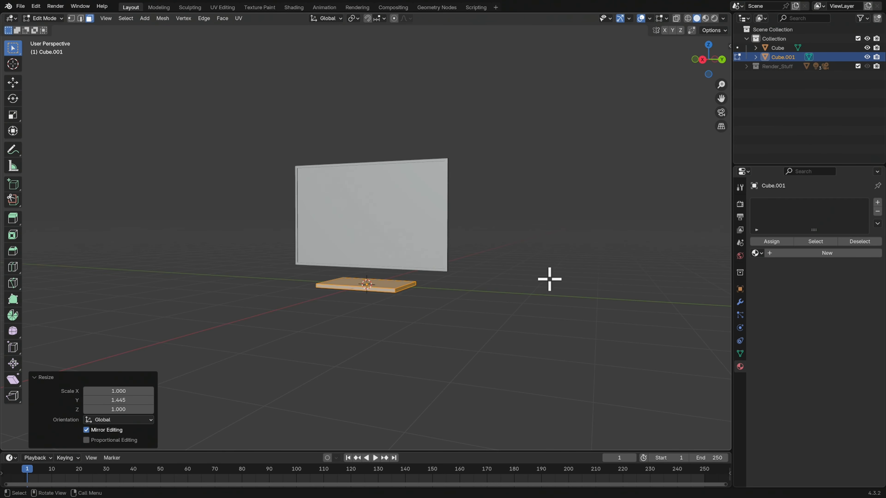
pyautogui.press('Tab')
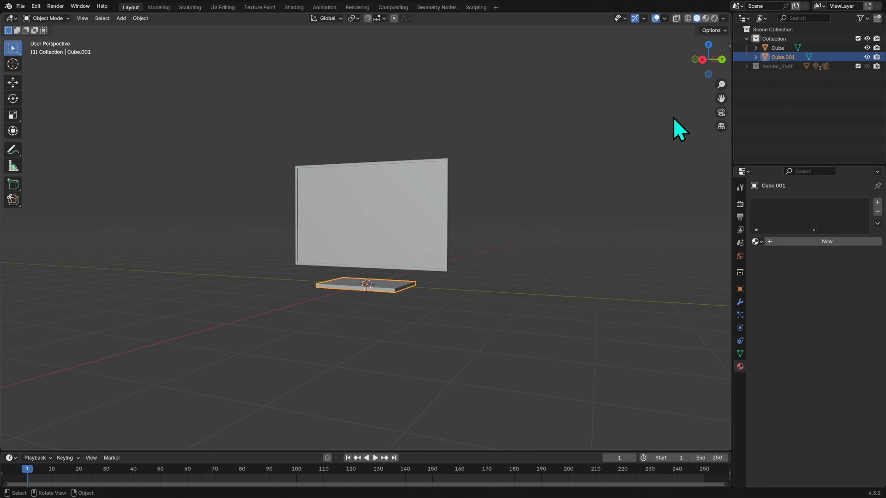
# In the right orthographic view, raise the base about 0.036 m along Z so its underside rests on the ground line
pyautogui.click(703, 61)
pyautogui.scroll(6, 533, 237)
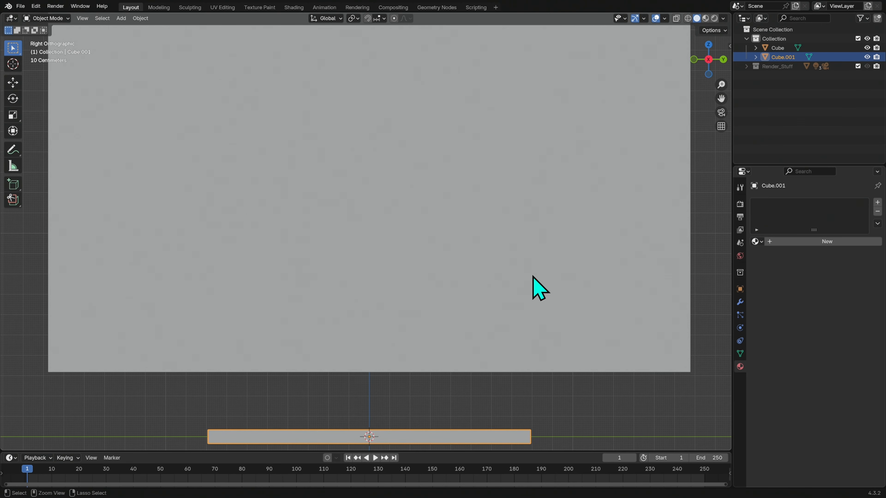
pyautogui.keyDown('shift'); pyautogui.moveTo(534, 332); pyautogui.dragTo(519, 259, button='middle'); pyautogui.keyUp('shift')
pyautogui.press('g')
pyautogui.press('z')
pyautogui.click(583, 319)
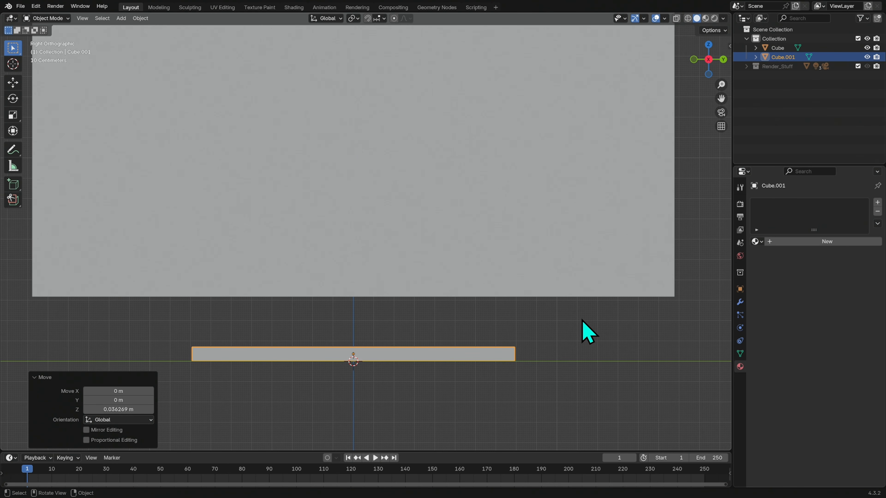
pyautogui.moveTo(628, 321); pyautogui.dragTo(569, 337, button='middle')
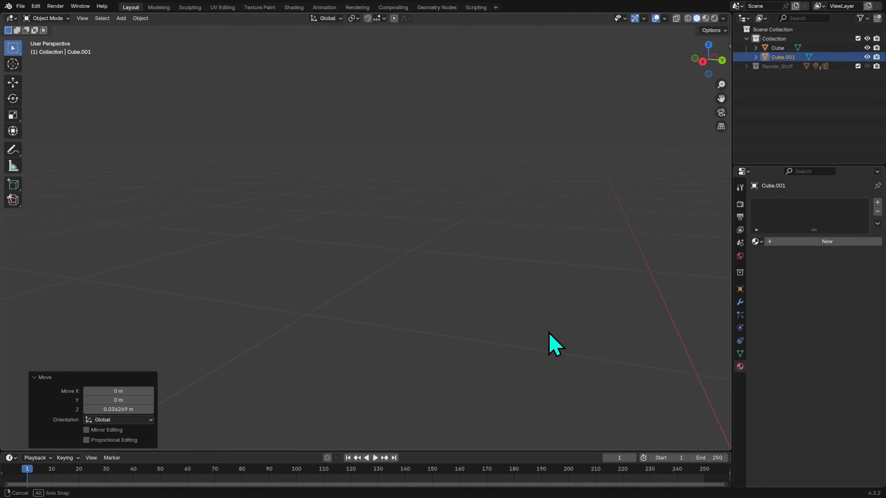
pyautogui.click(582, 272)
pyautogui.scroll(-7, 583, 272)
pyautogui.moveTo(527, 327); pyautogui.dragTo(497, 330, button='middle')
pyautogui.click(416, 335)
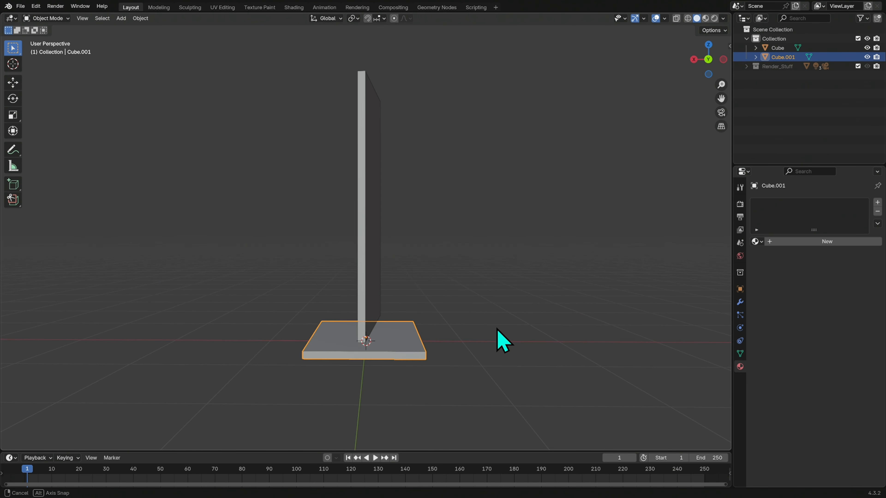
pyautogui.press('g')
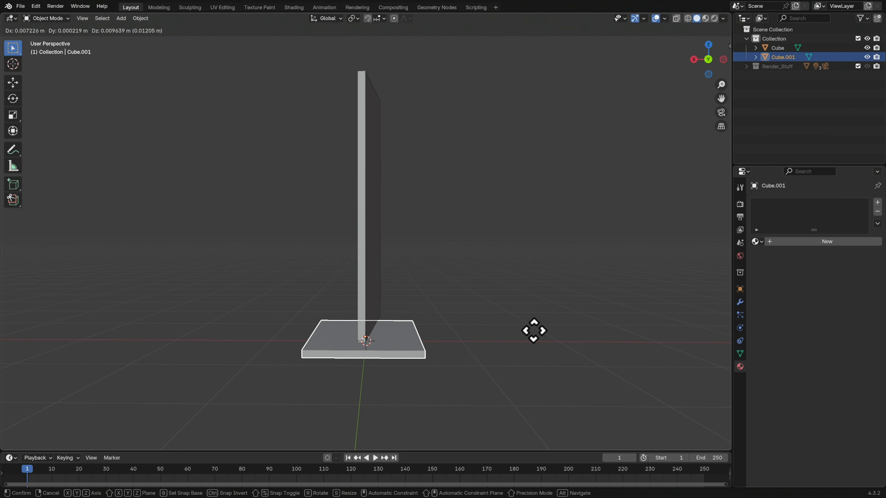
pyautogui.click(538, 334)
pyautogui.hotkey('ctrl', 'z')
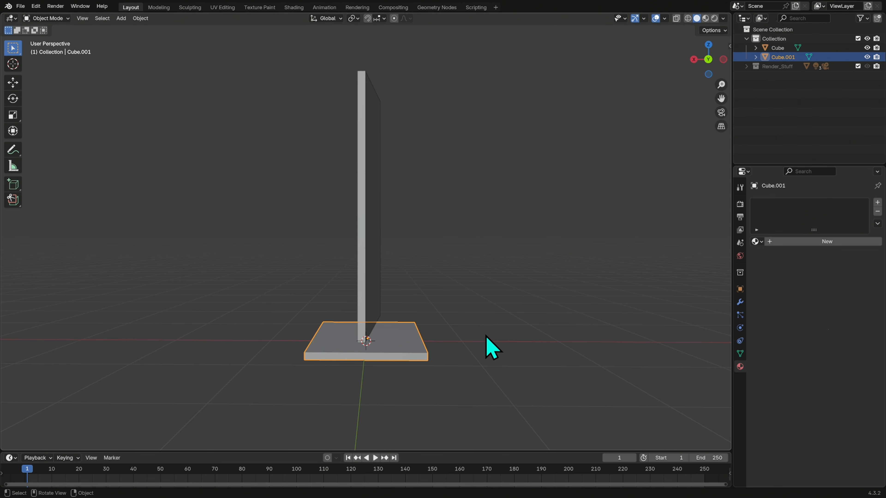
# Shift the base's entire mesh backward along the X axis in Edit Mode, leaving its origin in place
pyautogui.press('Tab')
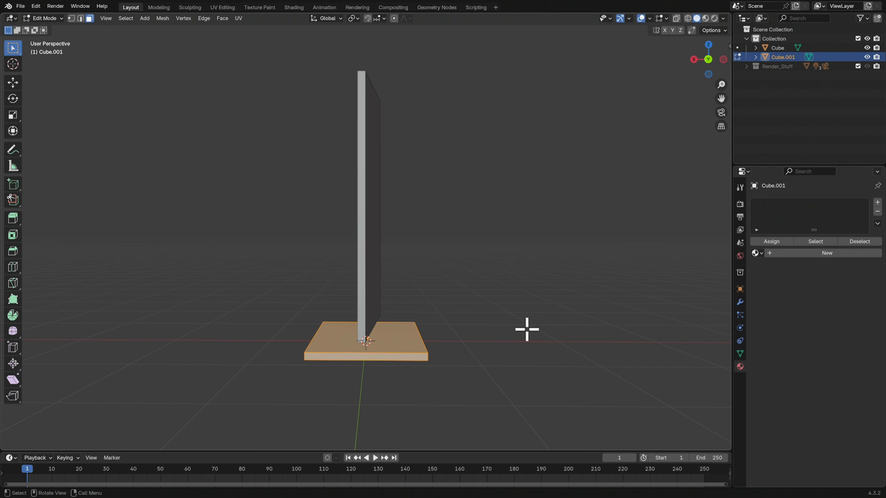
pyautogui.press('g')
pyautogui.press('x')
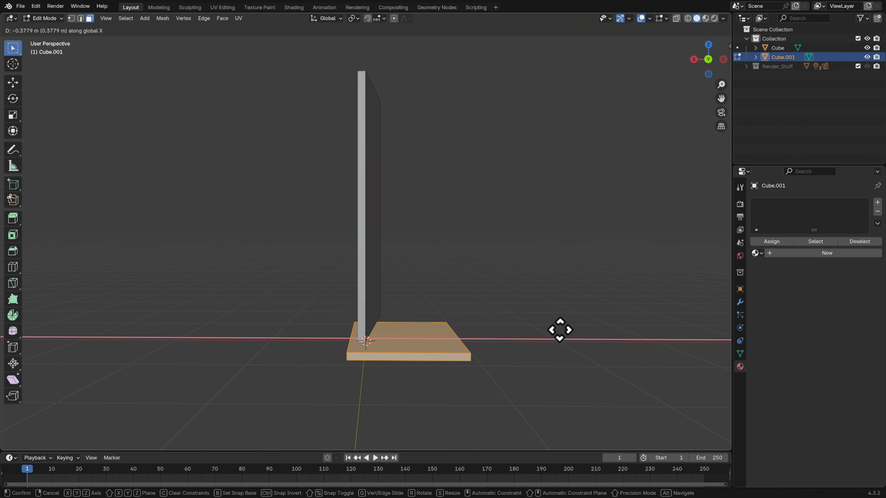
pyautogui.click(554, 333)
pyautogui.moveTo(561, 320); pyautogui.dragTo(542, 329, button='middle')
# Move the base's rear face inward along X to shorten the base, then return to Object Mode and deselect it
pyautogui.click(452, 345)
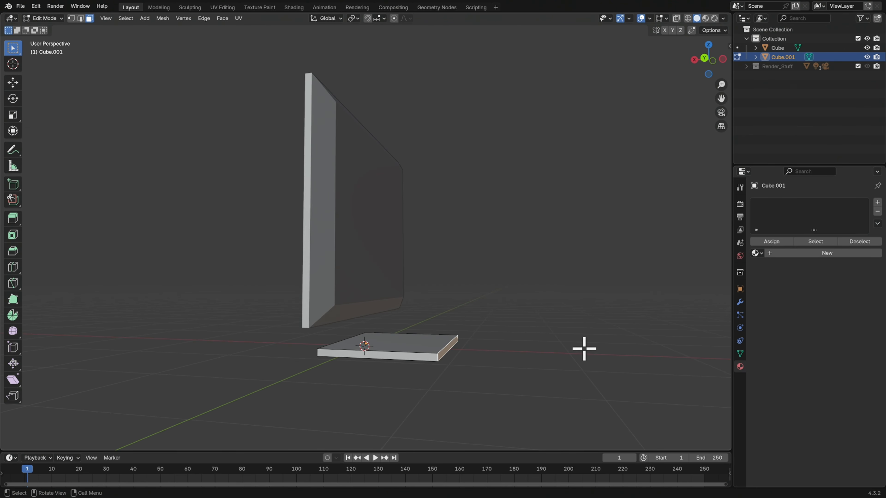
pyautogui.press('g')
pyautogui.press('x')
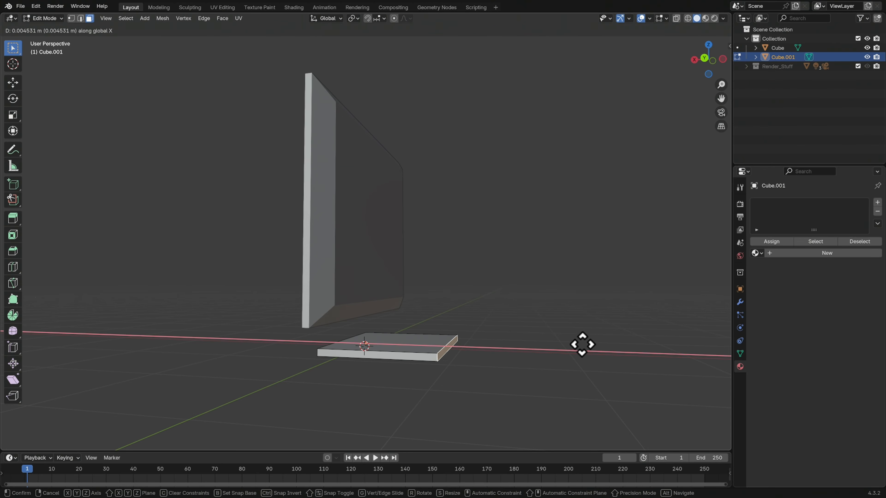
pyautogui.click(548, 345)
pyautogui.moveTo(549, 346)
pyautogui.mouseDown(button='middle')
pyautogui.moveTo(578, 340)
pyautogui.moveTo(550, 348)
pyautogui.mouseUp(button='middle')
pyautogui.moveTo(486, 331)
pyautogui.mouseDown(button='middle')
pyautogui.moveTo(451, 340)
pyautogui.moveTo(422, 319)
pyautogui.moveTo(453, 340)
pyautogui.moveTo(524, 310)
pyautogui.moveTo(505, 310)
pyautogui.moveTo(496, 328)
pyautogui.moveTo(512, 304)
pyautogui.moveTo(504, 313)
pyautogui.moveTo(552, 299)
pyautogui.moveTo(481, 321)
pyautogui.moveTo(531, 315)
pyautogui.moveTo(483, 338)
pyautogui.moveTo(496, 338)
pyautogui.mouseUp(button='middle')
pyautogui.press('Tab')
pyautogui.click(498, 339)
# Add a new cube at the origin and scale its mesh down to a small block for the stand mount
pyautogui.hotkey('shift', 'a')
pyautogui.moveTo(527, 328)
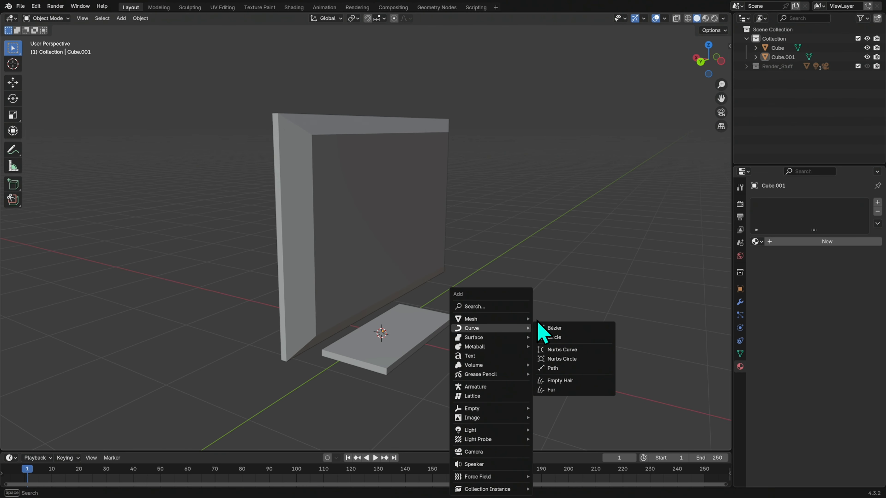
pyautogui.click(576, 328)
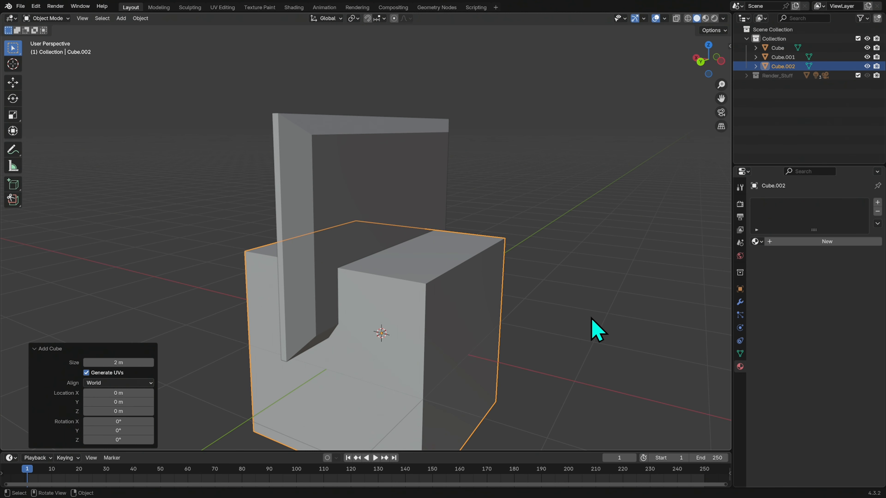
pyautogui.press('Tab')
pyautogui.press('s')
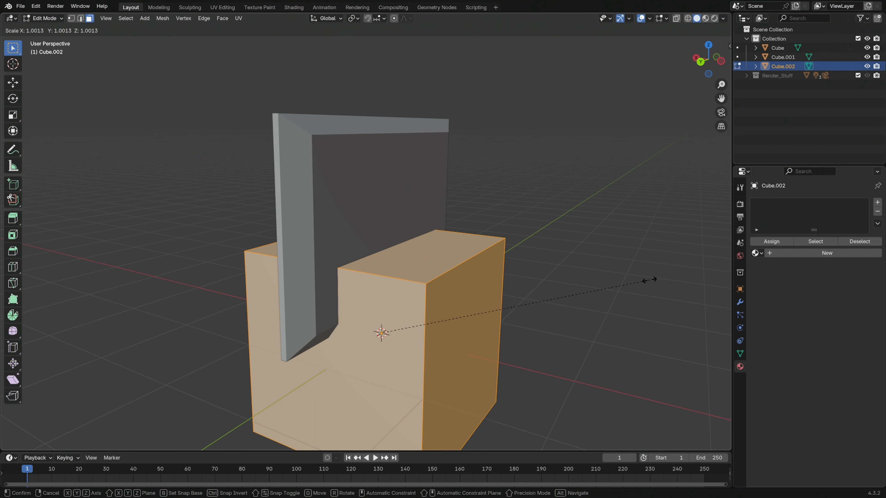
pyautogui.click(427, 326)
# Raise the small block's mesh about 1.286 m along Z and move it along X against the panel's back
pyautogui.press('g')
pyautogui.press('z')
pyautogui.click(516, 217)
pyautogui.moveTo(543, 249); pyautogui.dragTo(537, 269, button='middle')
pyautogui.press('g')
pyautogui.press('x')
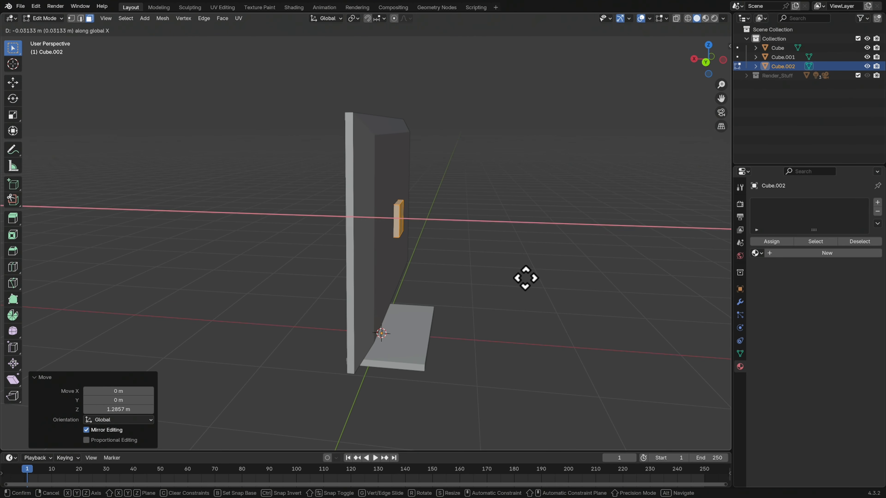
pyautogui.click(545, 279)
# Move the small block's rear face along X toward the panel to thin the block into a mounting plate
pyautogui.moveTo(548, 279); pyautogui.dragTo(468, 288, button='middle')
pyautogui.moveTo(440, 219); pyautogui.dragTo(555, 288, button='middle')
pyautogui.click(511, 272)
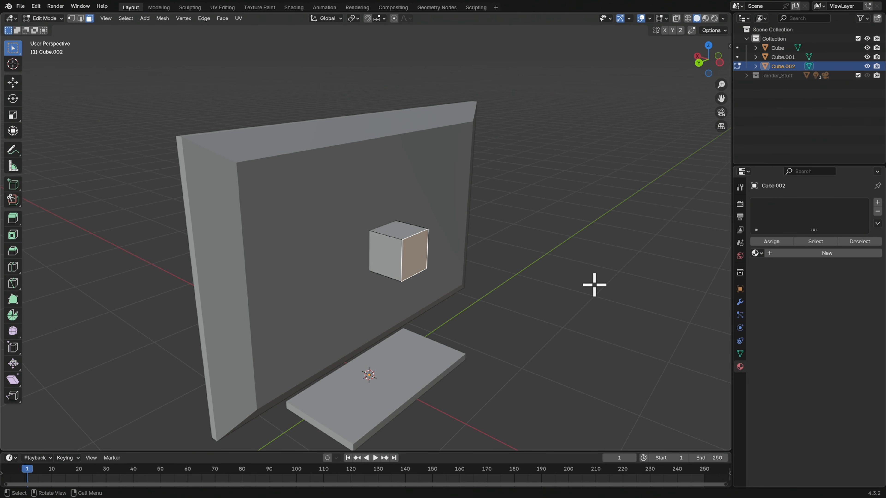
pyautogui.press('g')
pyautogui.press('x')
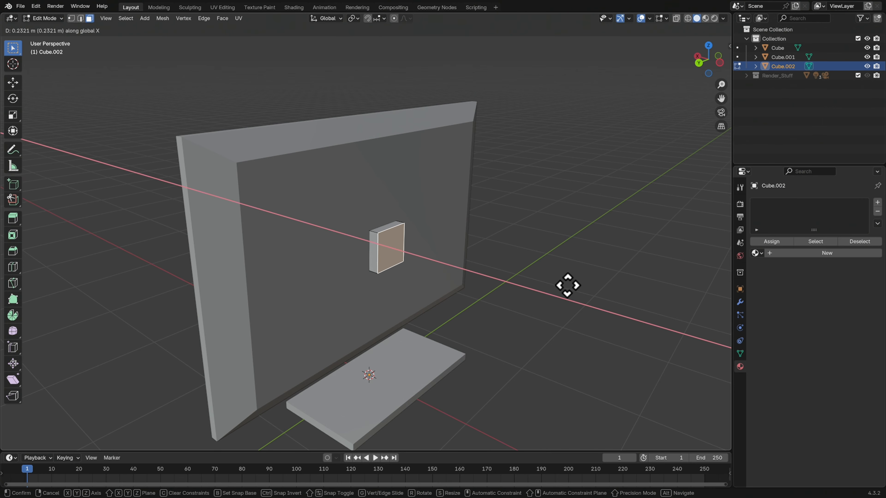
pyautogui.click(562, 289)
pyautogui.moveTo(557, 292)
pyautogui.mouseDown(button='middle')
pyautogui.moveTo(577, 283)
pyautogui.moveTo(555, 285)
pyautogui.mouseUp(button='middle')
# Extrude the mounting plate's rear face outward by about 0.073 m
pyautogui.click(391, 246)
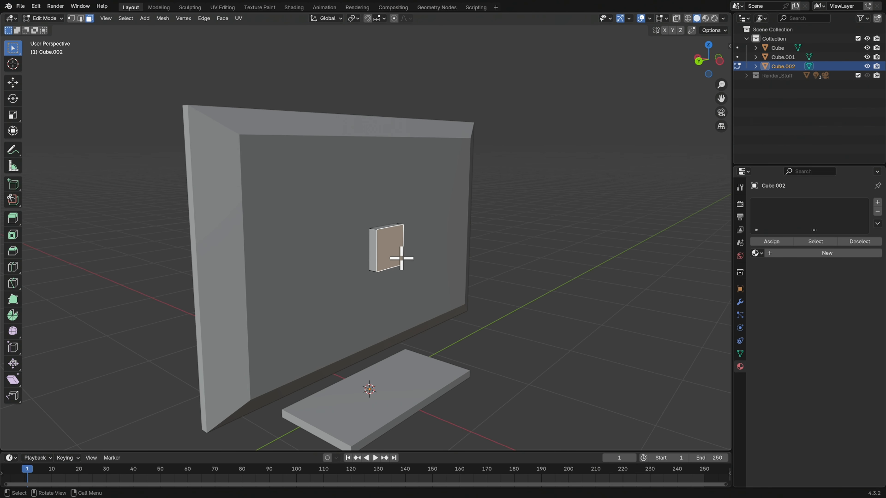
pyautogui.press('e')
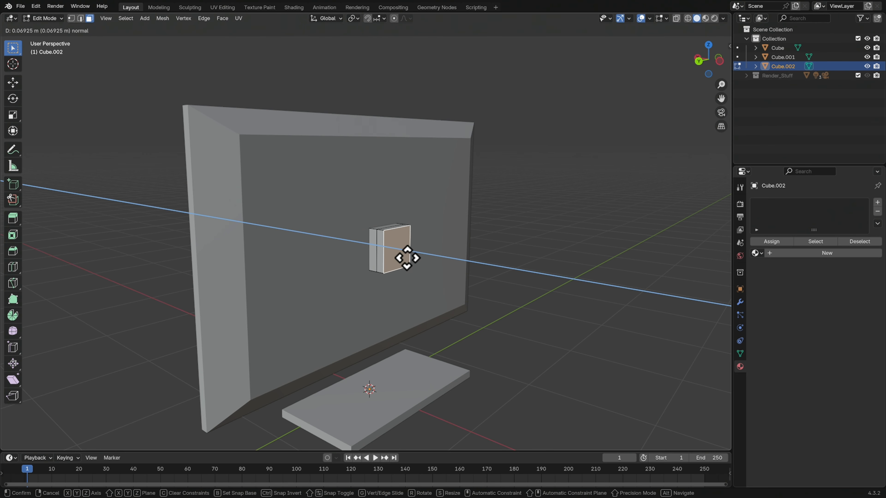
pyautogui.click(411, 258)
# Taper the extruded face by scaling it uniformly to 0.603 and by a further 0.372 along Z
pyautogui.press('s')
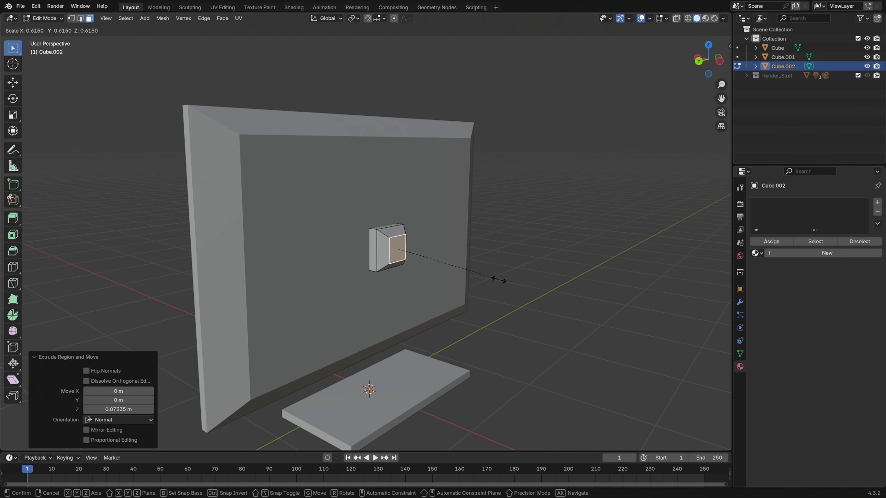
pyautogui.click(497, 278)
pyautogui.press('s')
pyautogui.press('z')
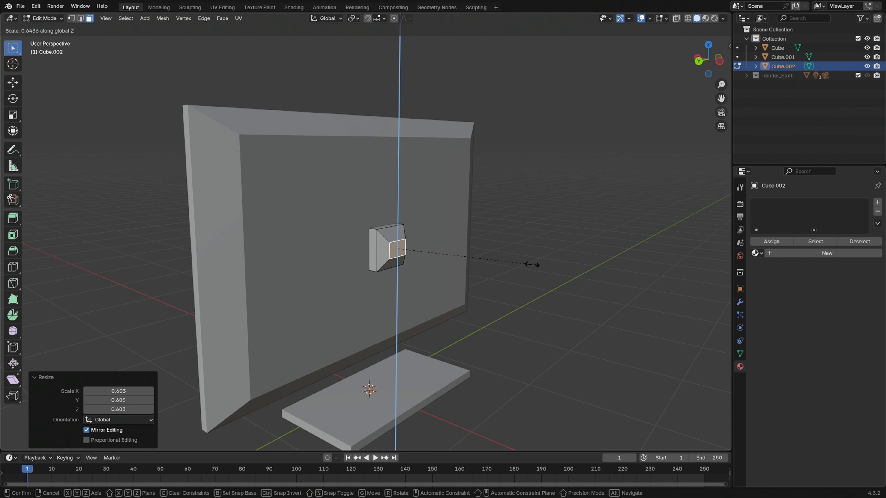
pyautogui.click(476, 251)
# Extrude the tapered face backward about 0.147 m, then by a shorter second segment of about 0.081 m
pyautogui.moveTo(476, 251); pyautogui.dragTo(530, 277, button='middle')
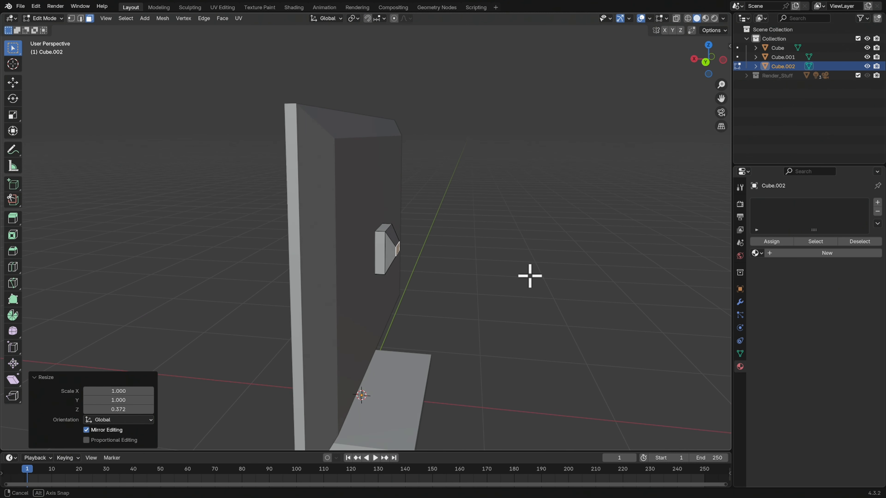
pyautogui.press('e')
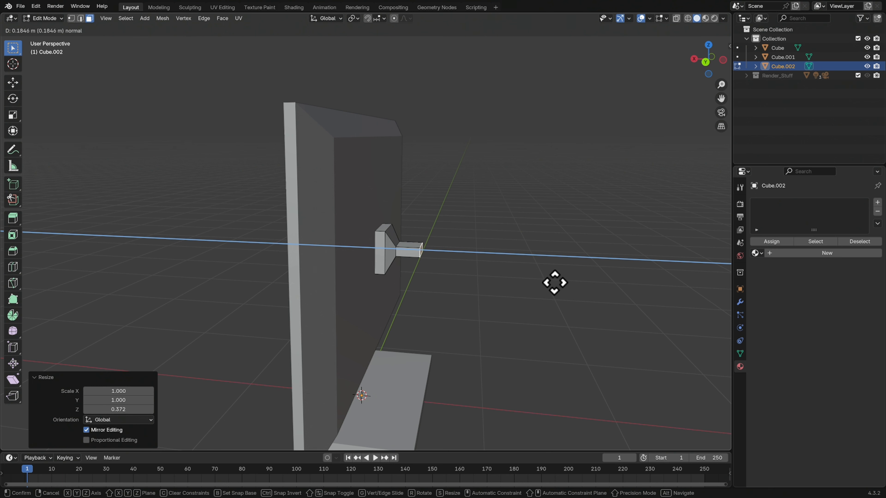
pyautogui.click(551, 282)
pyautogui.press('e')
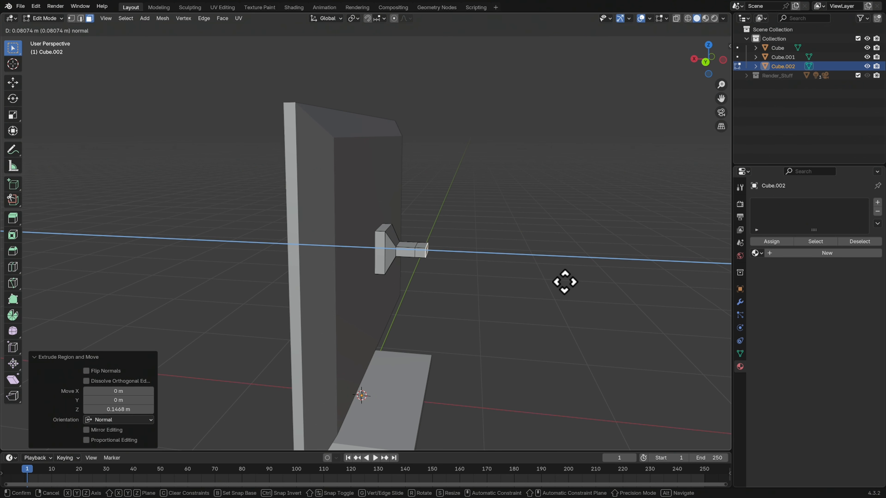
pyautogui.click(565, 282)
# Extrude the underside face of the arm's end segment about 1.182 m down to the base to form the post
pyautogui.moveTo(563, 281); pyautogui.dragTo(422, 258, button='middle')
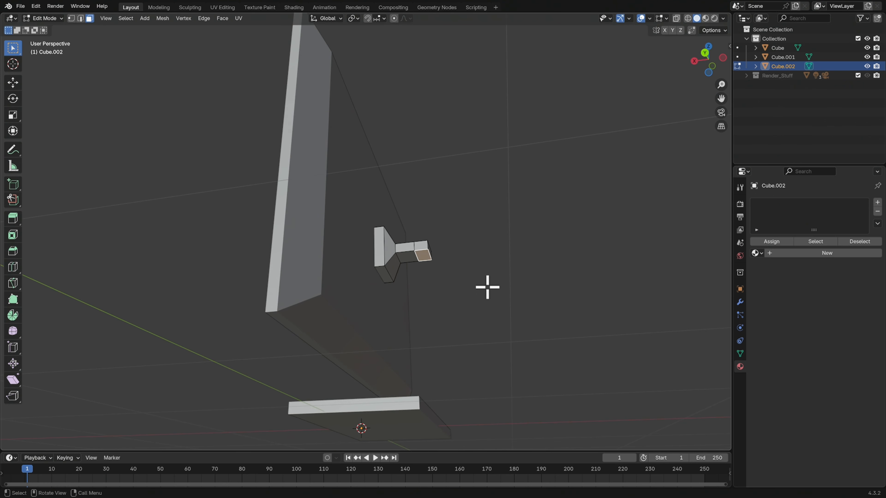
pyautogui.press('e')
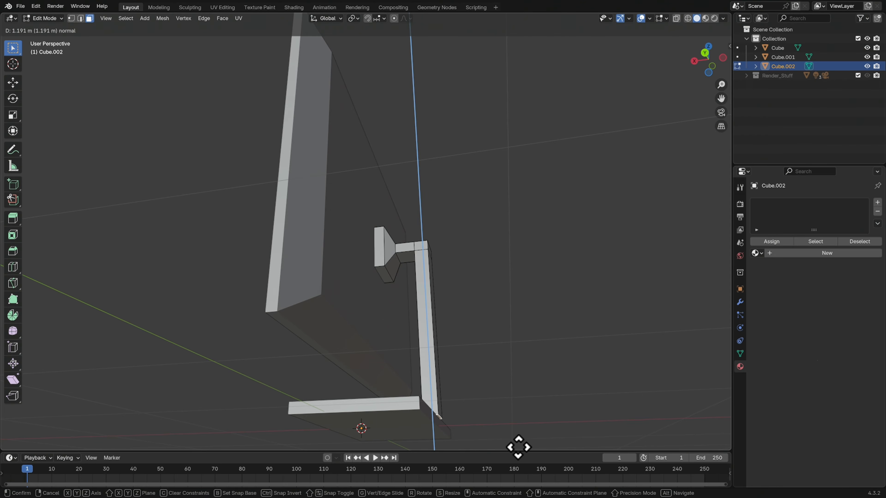
pyautogui.click(518, 446)
pyautogui.moveTo(518, 446); pyautogui.dragTo(523, 407, button='middle')
# Lower the post's bottom face slightly along Z into the base and return to Object Mode
pyautogui.press('g')
pyautogui.press('z')
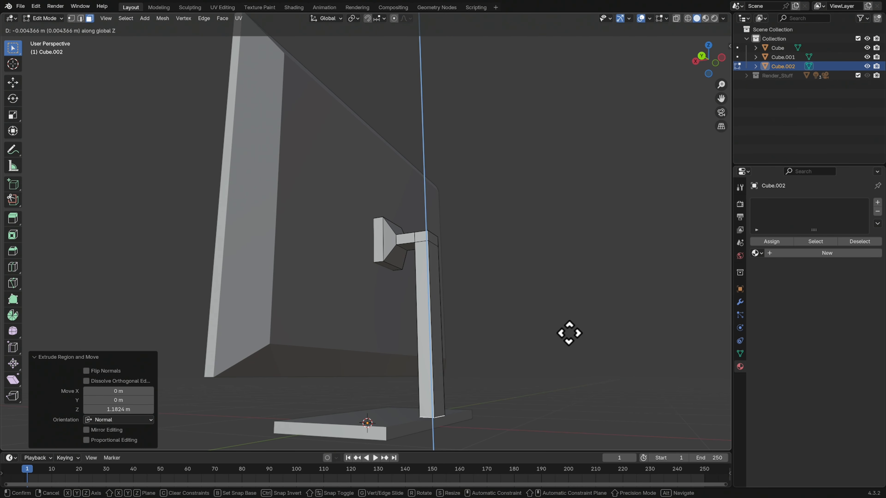
pyautogui.click(568, 336)
pyautogui.moveTo(546, 352); pyautogui.dragTo(507, 373, button='middle')
pyautogui.press('Tab')
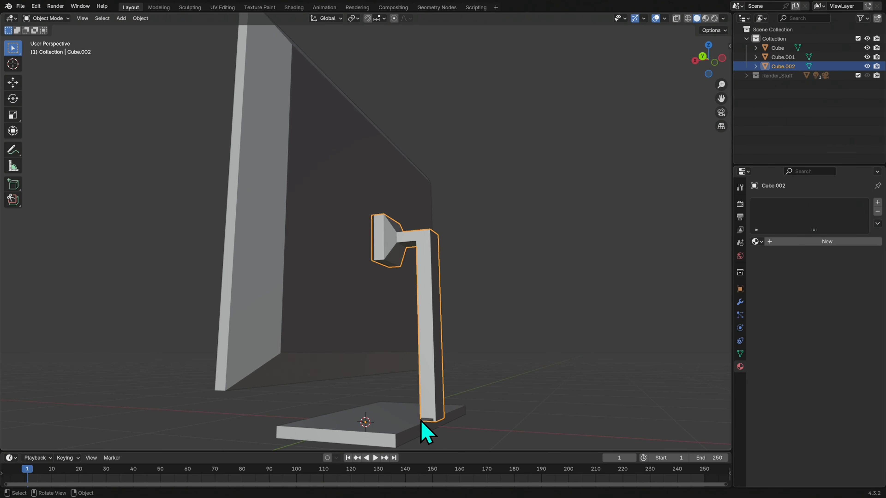
# In the back orthographic view with X-ray on, move the whole post about 0.112 m along X toward the mounting plate
pyautogui.click(424, 430)
pyautogui.moveTo(488, 406); pyautogui.dragTo(515, 393, button='middle')
pyautogui.click(437, 266)
pyautogui.press('Tab')
pyautogui.moveTo(443, 257); pyautogui.dragTo(504, 310, button='middle')
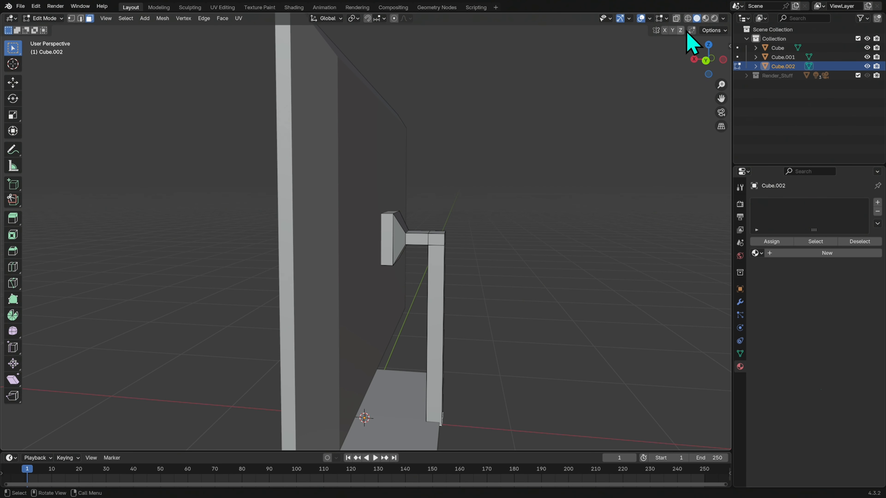
pyautogui.click(706, 62)
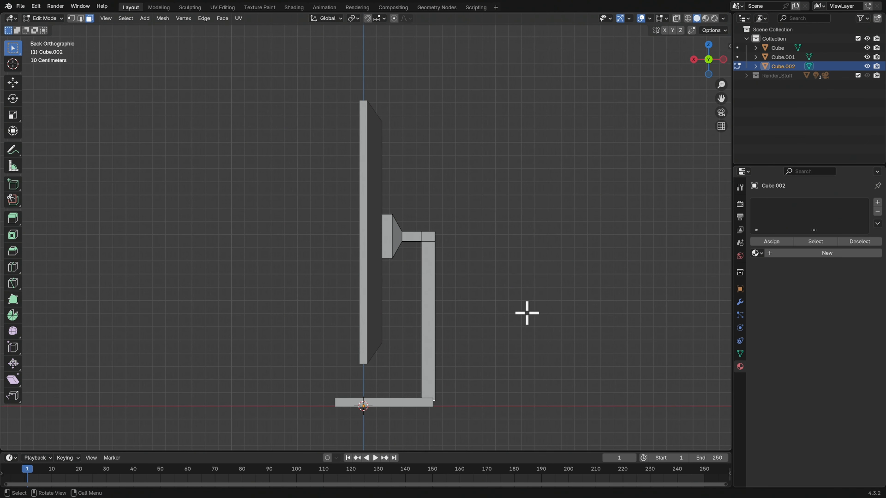
pyautogui.click(676, 19)
pyautogui.moveTo(491, 188); pyautogui.dragTo(408, 446)
pyautogui.press('g')
pyautogui.press('x')
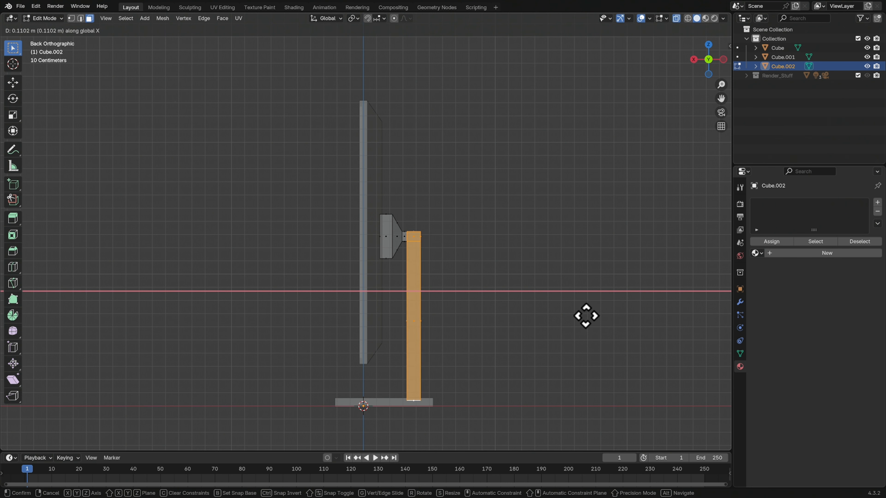
pyautogui.click(585, 318)
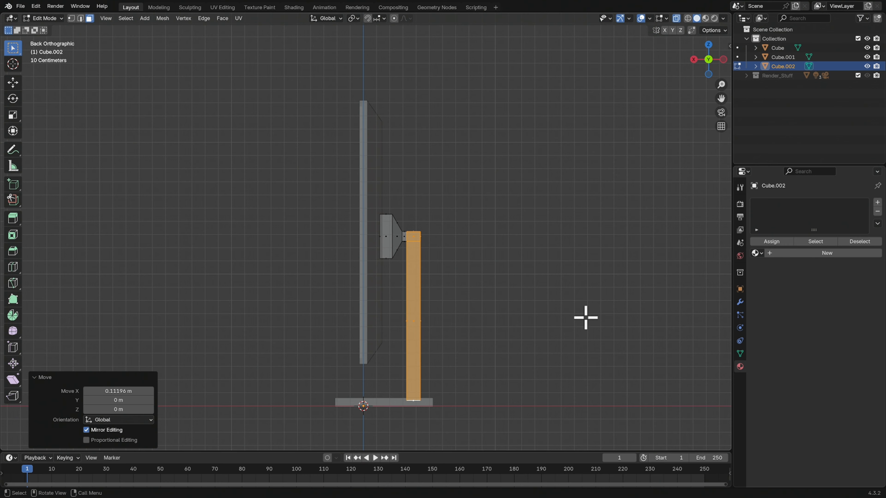
# Return to Object Mode, turn off X-ray and clear the selection
pyautogui.moveTo(595, 314); pyautogui.dragTo(561, 338, button='middle')
pyautogui.press('Tab')
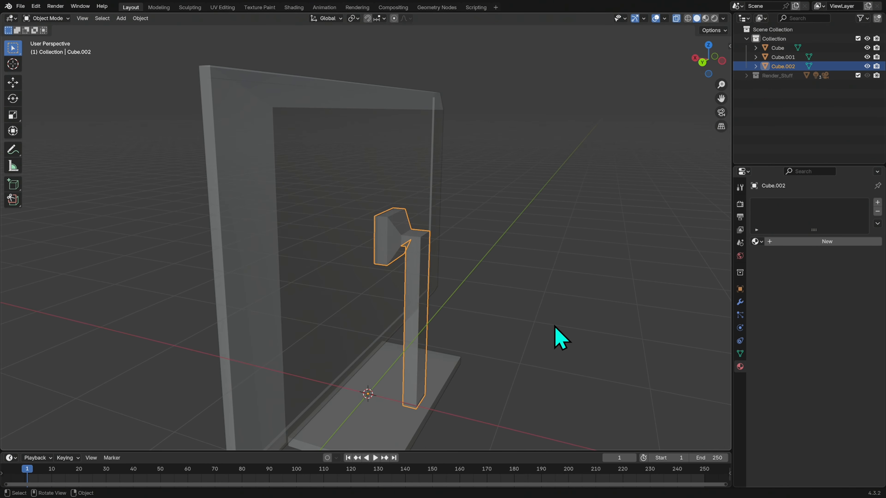
pyautogui.click(676, 18)
pyautogui.moveTo(540, 218); pyautogui.dragTo(547, 198, button='middle')
pyautogui.click(521, 302)
# In the back orthographic view, move the arm's top rear edge about 0.036 m along X and 0.017 m down to bevel the elbow
pyautogui.click(425, 277)
pyautogui.press('Tab')
pyautogui.click(706, 69)
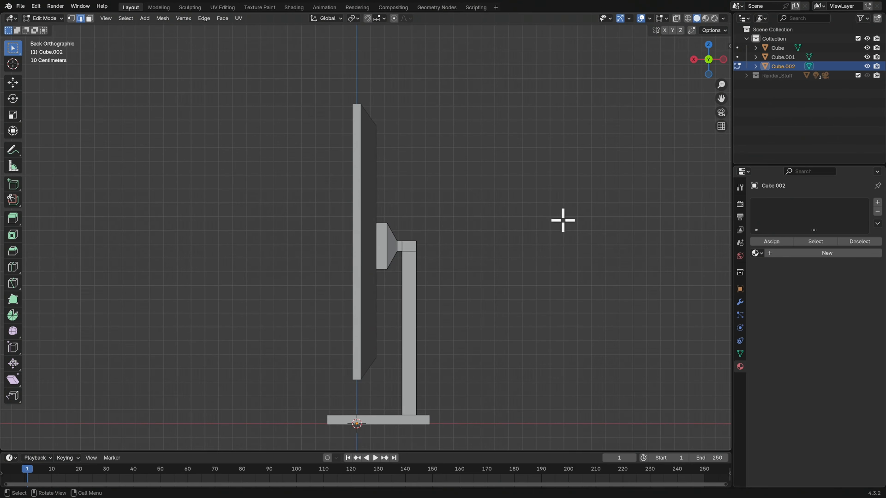
pyautogui.scroll(6, 609, 186)
pyautogui.press('g')
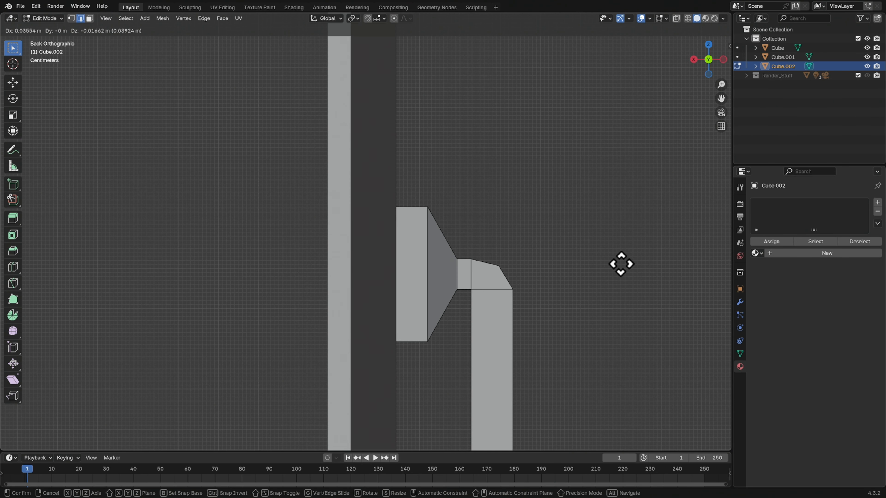
pyautogui.click(620, 263)
pyautogui.moveTo(621, 266)
pyautogui.mouseDown(button='middle')
pyautogui.moveTo(587, 283)
pyautogui.moveTo(609, 271)
pyautogui.mouseUp(button='middle')
pyautogui.press('Tab')
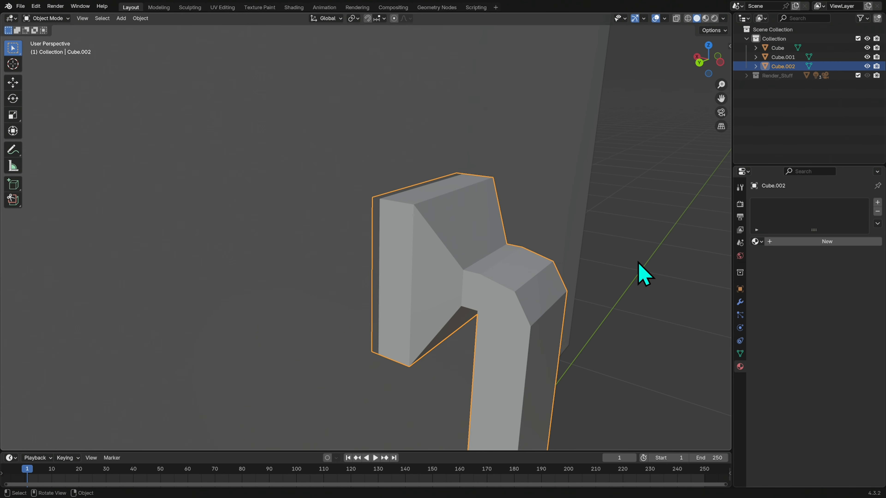
pyautogui.scroll(-6, 534, 317)
pyautogui.moveTo(501, 332); pyautogui.dragTo(547, 303, button='middle')
pyautogui.press('Tab')
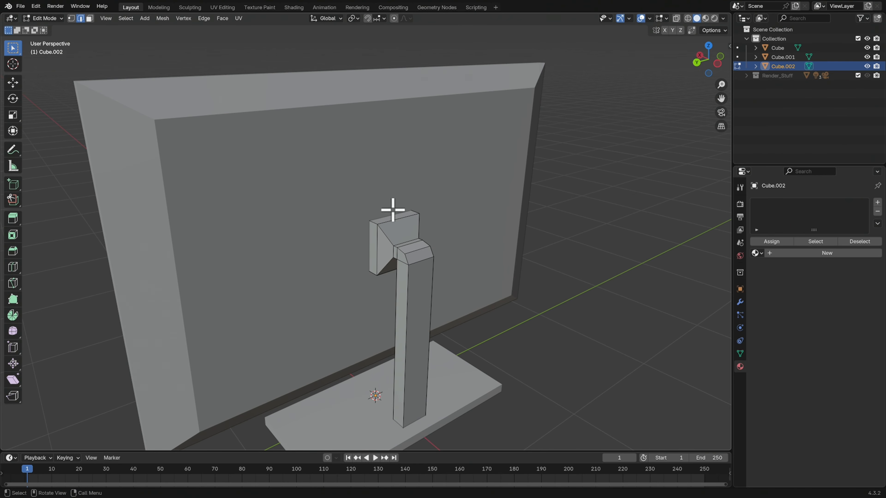
pyautogui.press('Tab')
pyautogui.moveTo(451, 347); pyautogui.dragTo(488, 317, button='middle')
# Select the screen panel, switch to the UV Editing workspace and return to Object Mode there
pyautogui.click(466, 332)
pyautogui.click(496, 316)
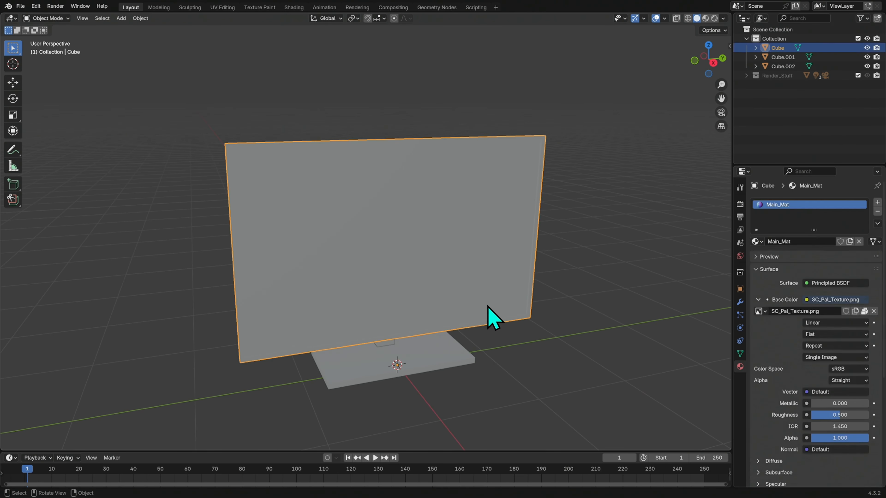
pyautogui.moveTo(563, 312); pyautogui.dragTo(575, 300, button='middle')
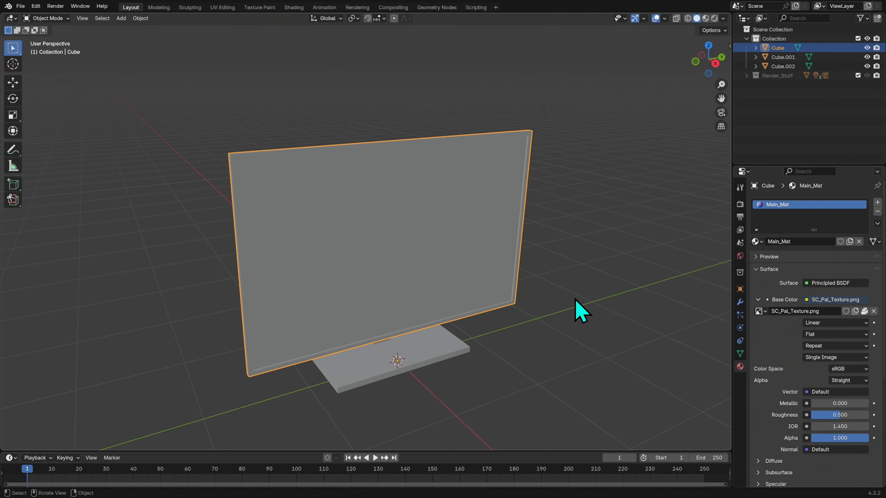
pyautogui.click(224, 9)
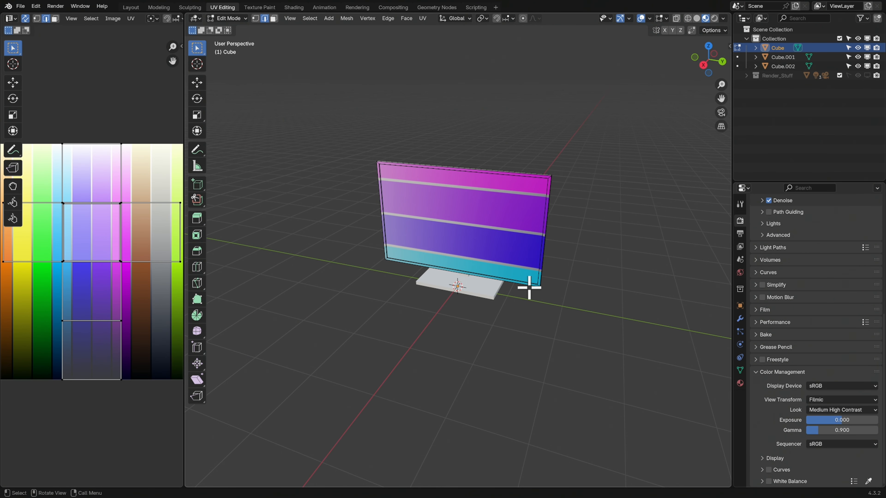
pyautogui.press('Tab')
pyautogui.moveTo(553, 293); pyautogui.dragTo(566, 266, button='middle')
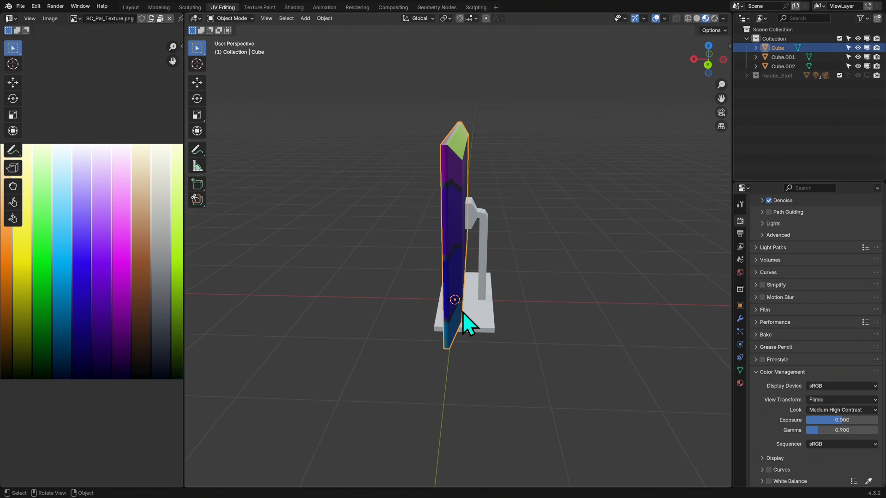
pyautogui.moveTo(524, 324); pyautogui.dragTo(502, 313, button='middle')
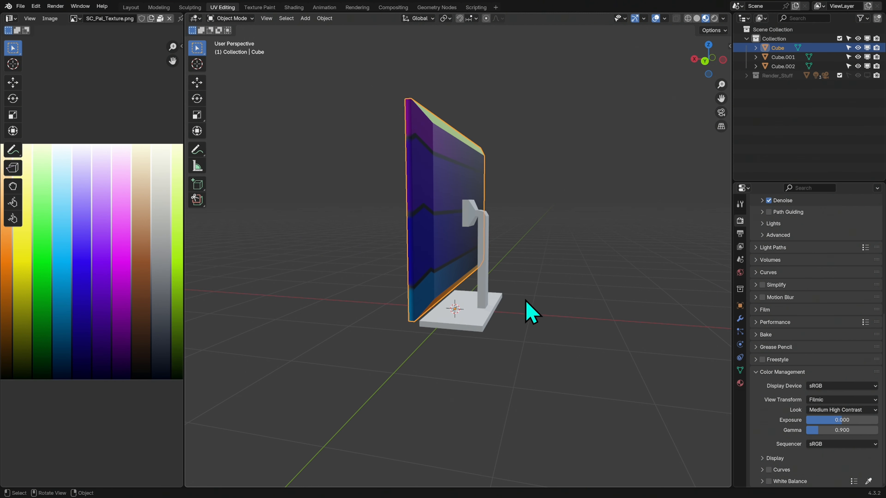
# Assign the existing Main_Mat material to the monitor's flat base
pyautogui.click(530, 310)
pyautogui.click(481, 327)
pyautogui.click(739, 383)
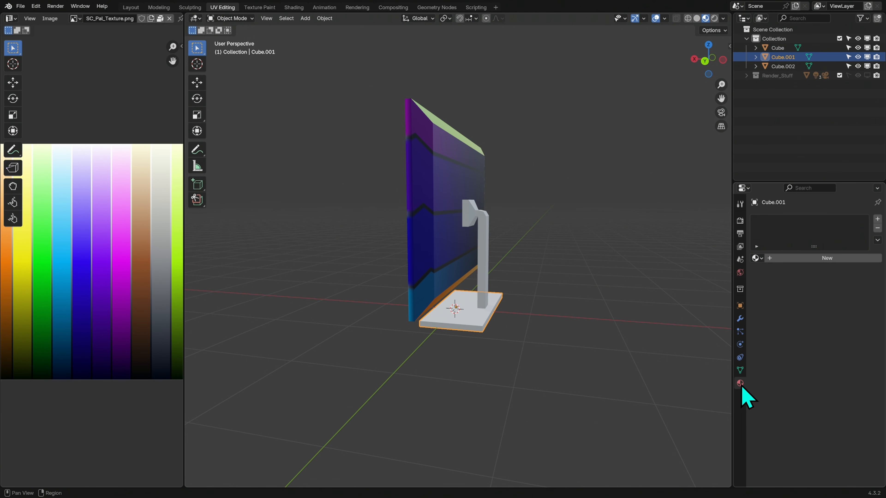
pyautogui.click(757, 258)
pyautogui.click(735, 272)
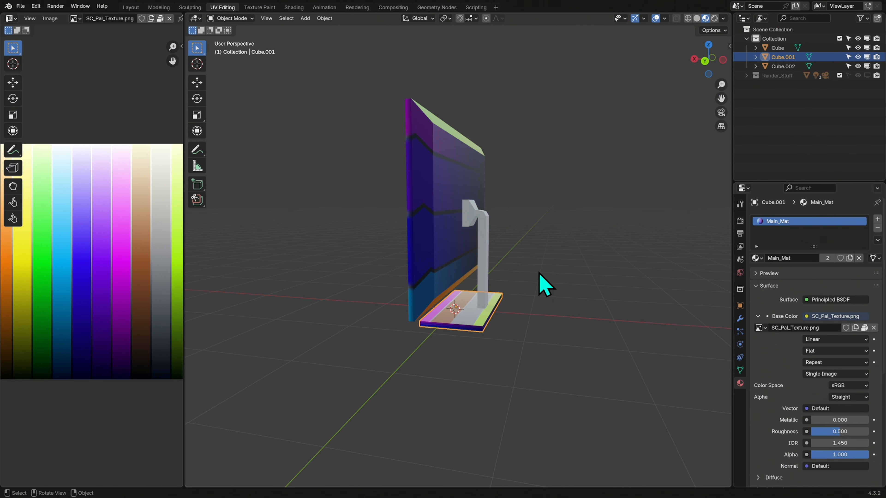
# Assign the existing Main_Mat material to the stand arm and clear the selection
pyautogui.click(483, 250)
pyautogui.click(756, 258)
pyautogui.click(734, 272)
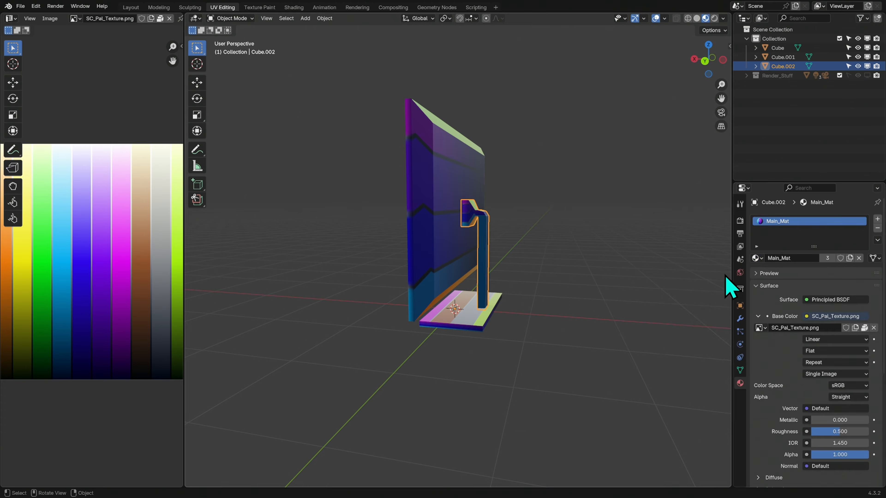
pyautogui.click(595, 318)
pyautogui.moveTo(595, 317); pyautogui.dragTo(566, 259, button='middle')
pyautogui.moveTo(623, 256); pyautogui.dragTo(611, 251, button='middle')
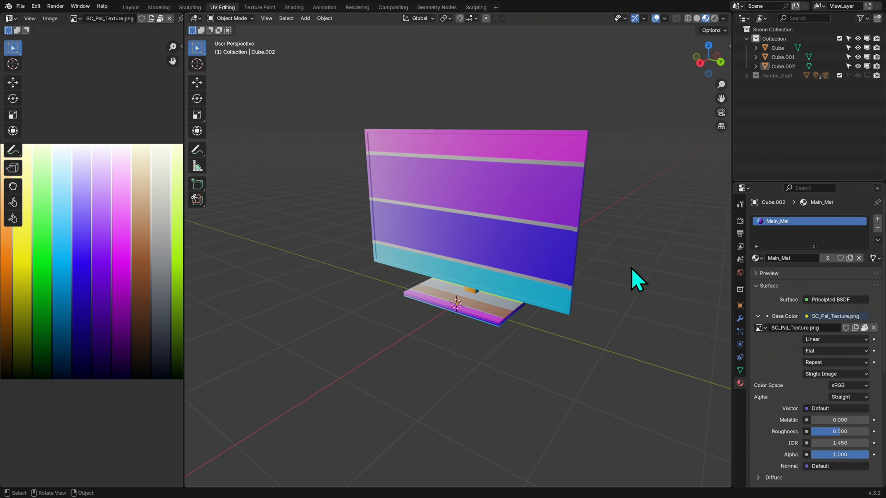
# Select the screen, arm and base together and enter Edit Mode on all three
pyautogui.press('a')
pyautogui.moveTo(642, 277); pyautogui.dragTo(499, 286, button='middle')
pyautogui.press('Tab')
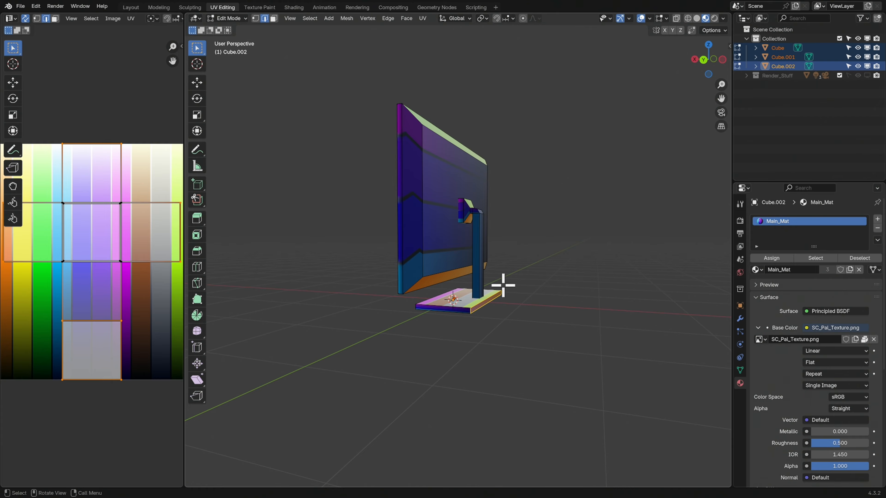
pyautogui.click(474, 255)
pyautogui.click(463, 207)
pyautogui.click(459, 191)
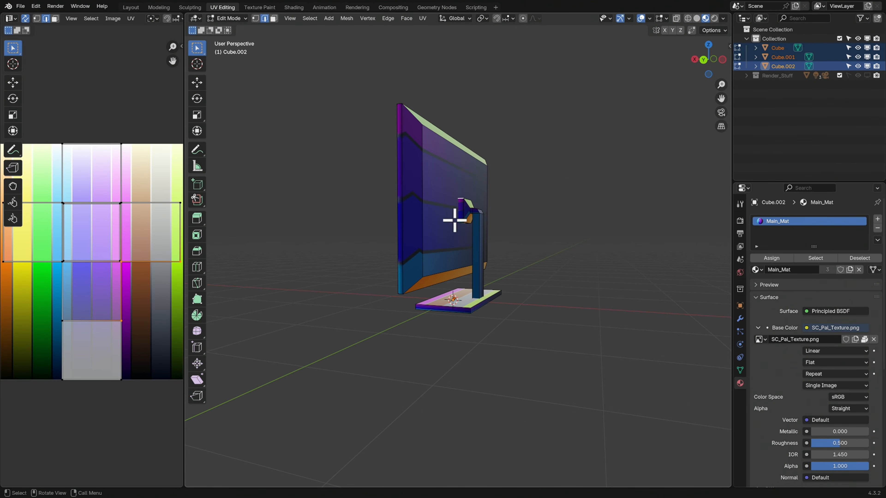
# Switch to face selection and select every face of the screen, arm and base
pyautogui.press('3')
pyautogui.click(459, 234)
pyautogui.click(475, 273)
pyautogui.click(478, 304)
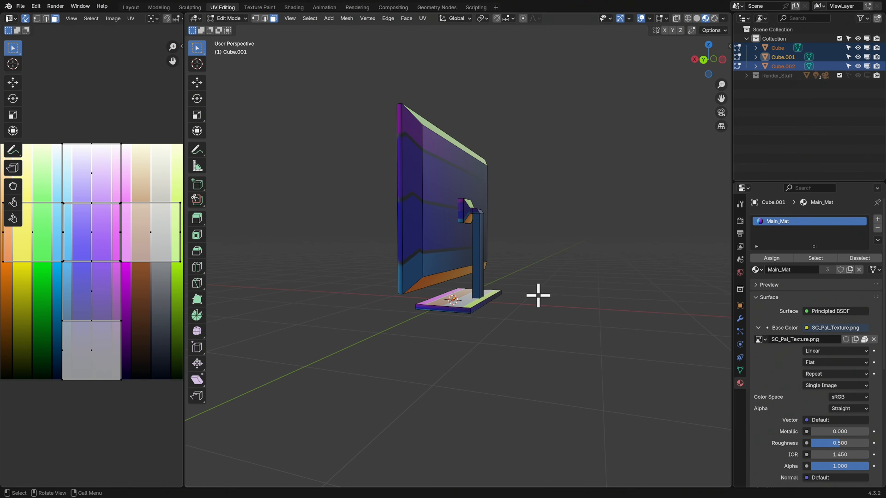
pyautogui.press('a')
pyautogui.moveTo(535, 296); pyautogui.dragTo(507, 314, button='middle')
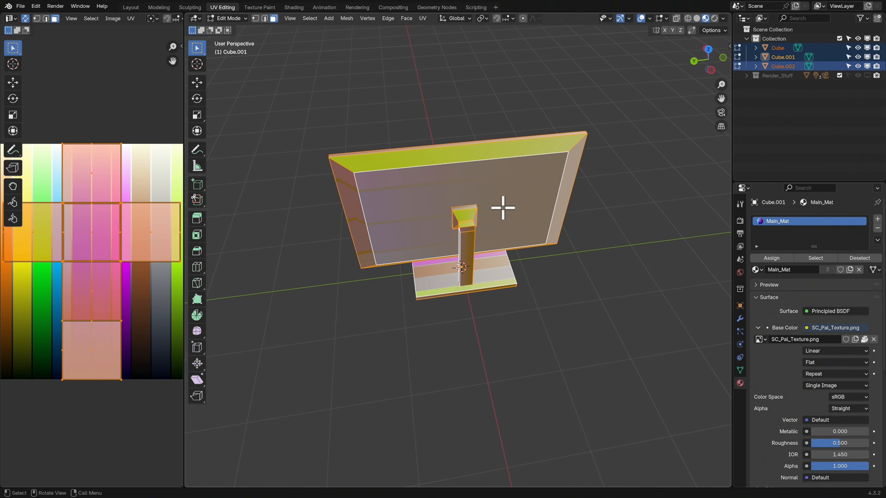
# Unwrap all selected faces with Project from View in the Right orthographic view
pyautogui.moveTo(466, 299)
pyautogui.mouseDown(button='middle')
pyautogui.moveTo(494, 264)
pyautogui.moveTo(468, 297)
pyautogui.mouseUp(button='middle')
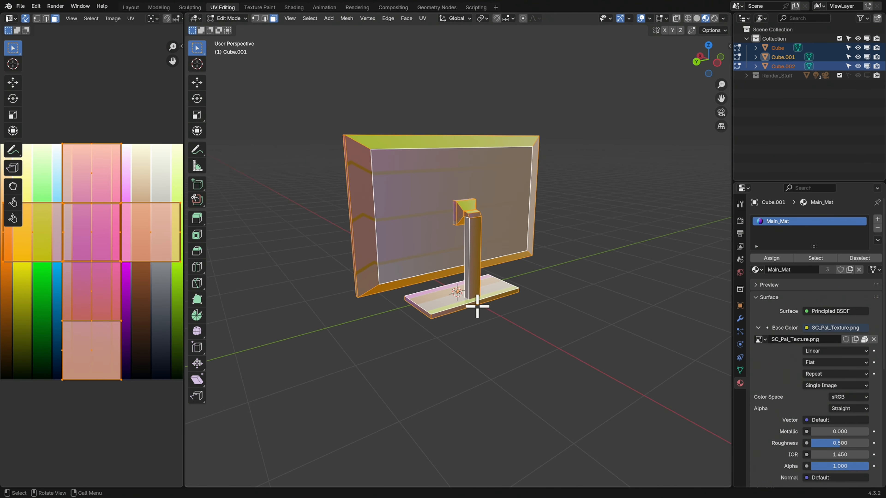
pyautogui.click(699, 57)
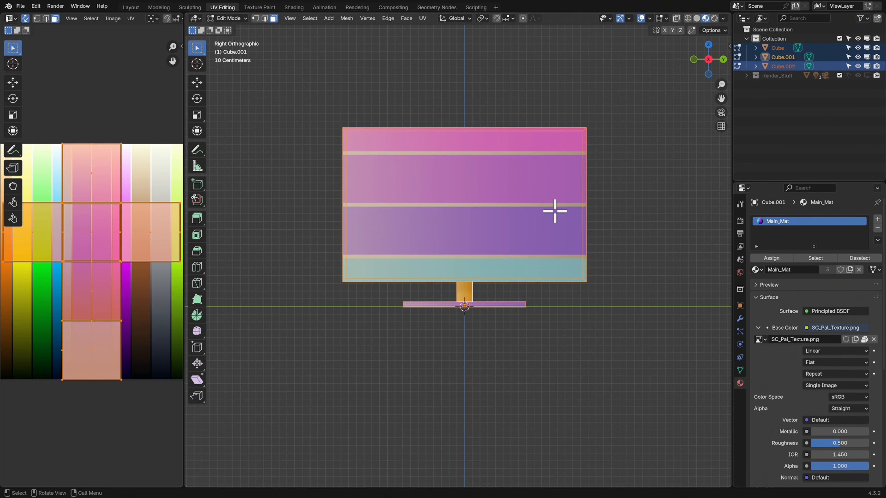
pyautogui.press('u')
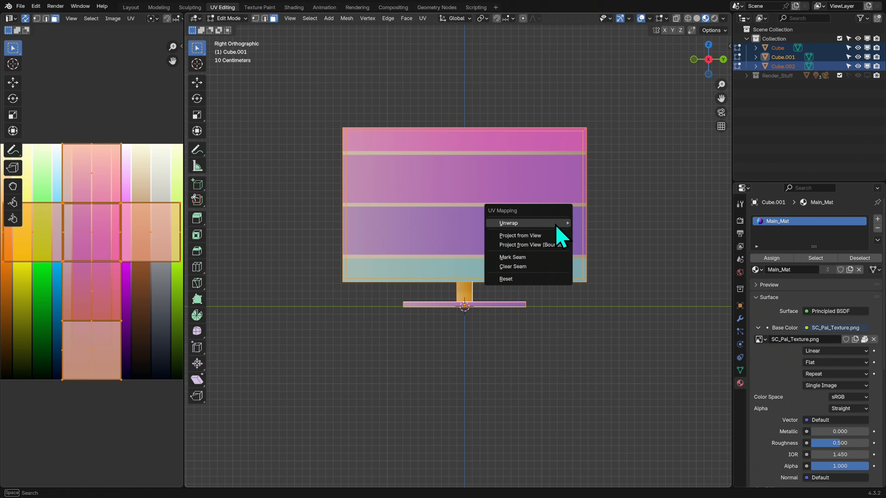
pyautogui.moveTo(555, 224)
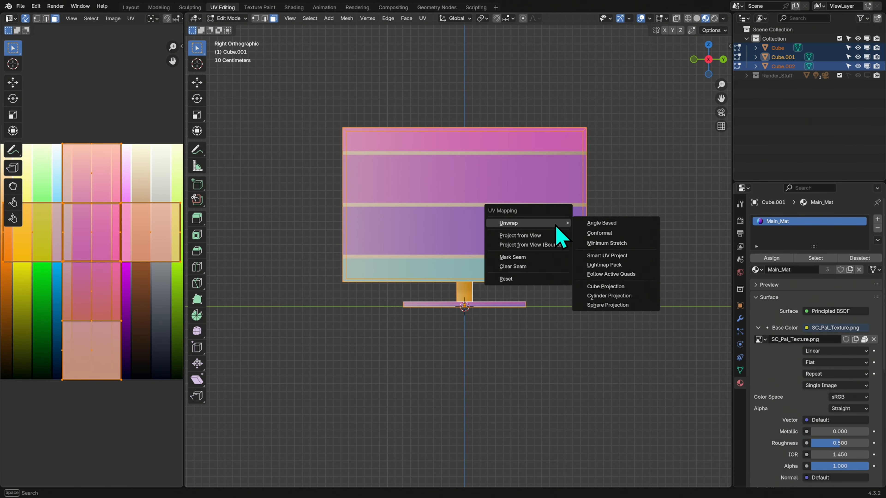
pyautogui.click(529, 236)
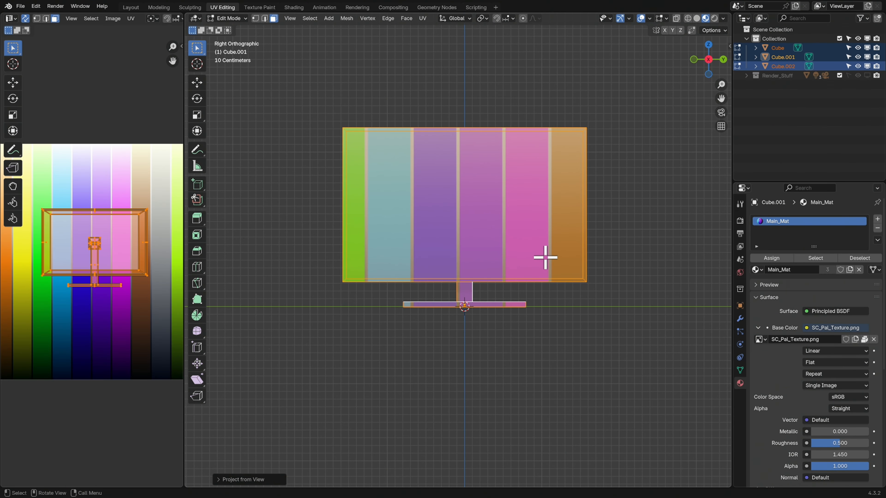
# Widen the UV editor to show the whole palette and scale the projected UVs down to about a third
pyautogui.moveTo(184, 247); pyautogui.dragTo(340, 273)
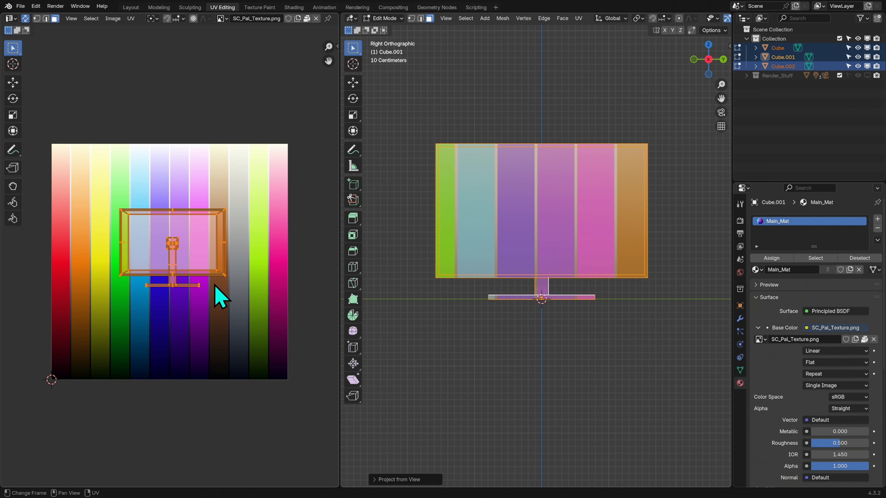
pyautogui.moveTo(537, 296)
pyautogui.mouseDown(button='middle')
pyautogui.moveTo(601, 334)
pyautogui.moveTo(621, 291)
pyautogui.moveTo(688, 288)
pyautogui.moveTo(542, 285)
pyautogui.mouseUp(button='middle')
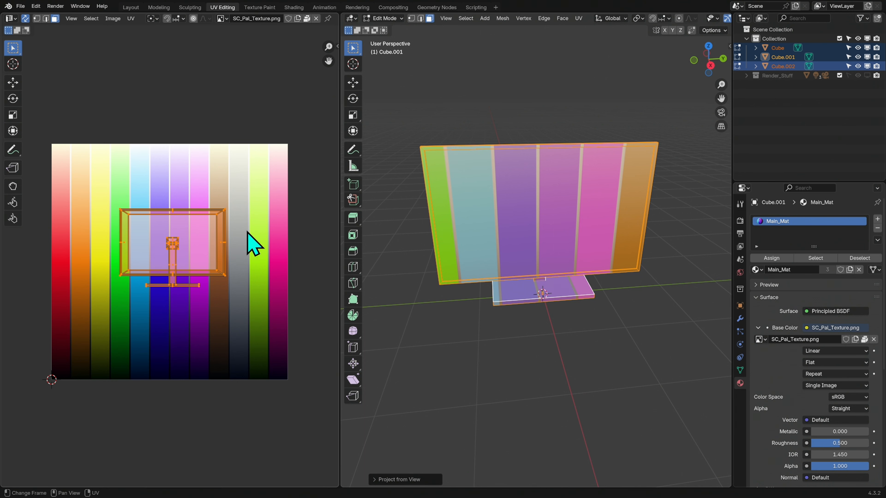
pyautogui.press('s')
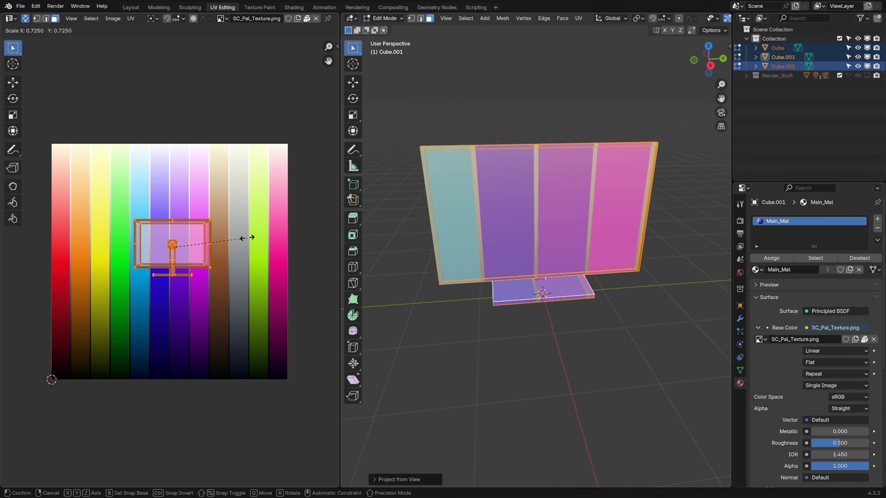
pyautogui.click(213, 246)
# Shrink the UVs further to fit within one palette strip and move them to the middle of the grey strip
pyautogui.press('g')
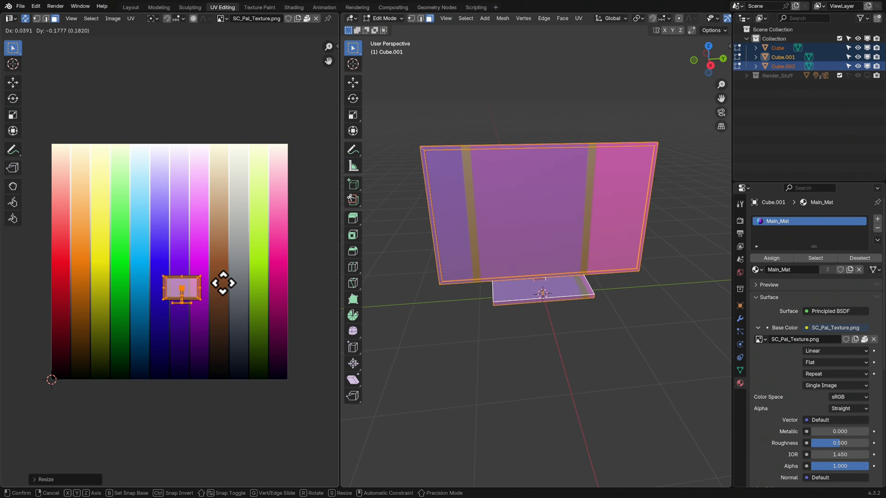
pyautogui.click(276, 263)
pyautogui.press('s')
pyautogui.click(217, 278)
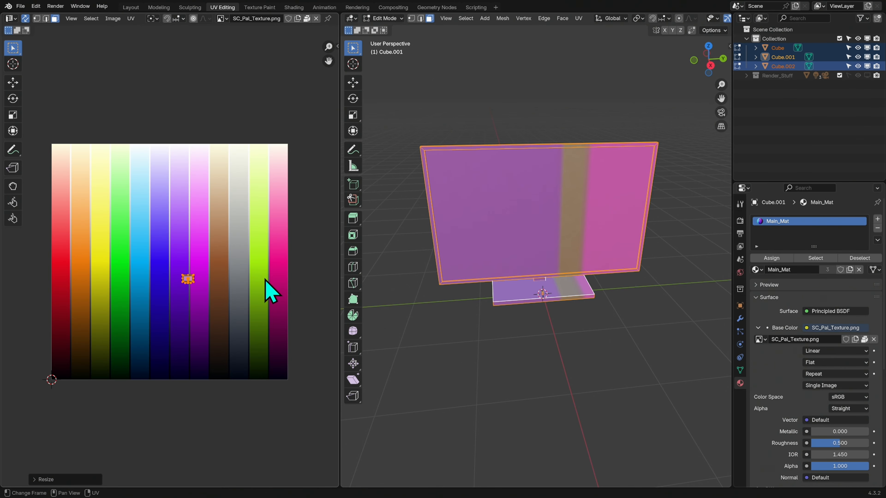
pyautogui.press('g')
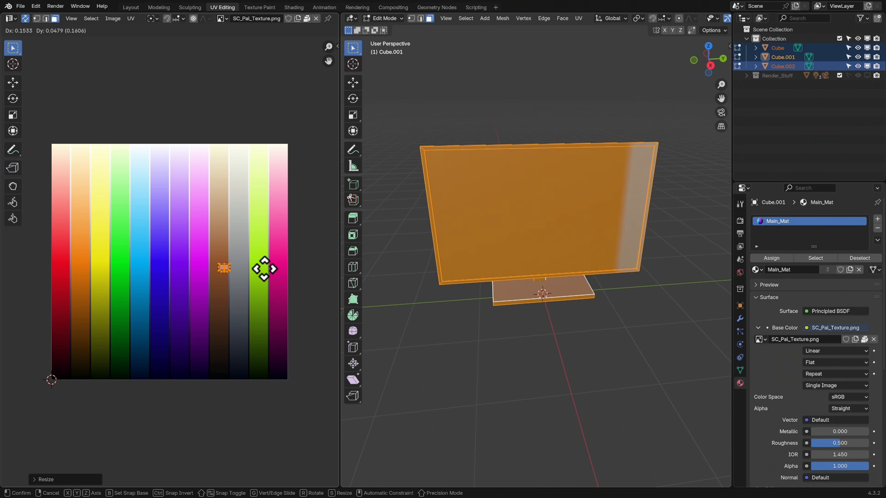
pyautogui.click(276, 289)
# Move the recessed front panel face's UVs to the near-black end of the grey strip, then return to Object Mode
pyautogui.moveTo(440, 299); pyautogui.dragTo(566, 304, button='middle')
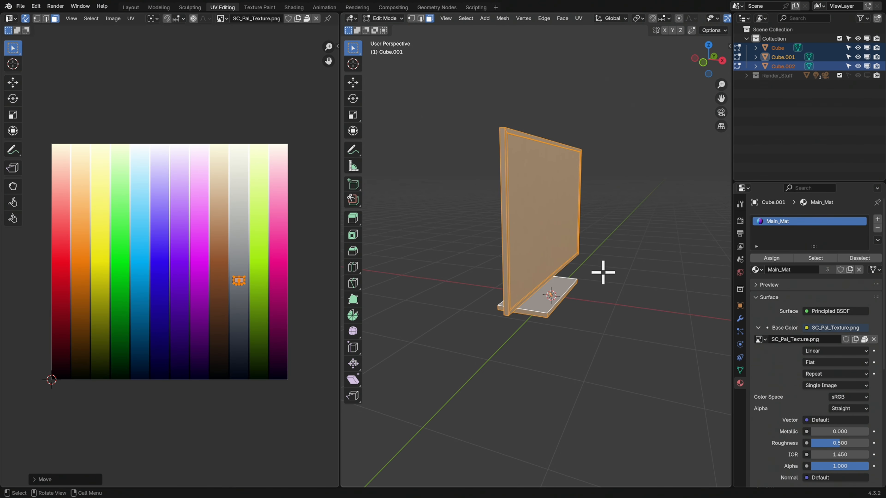
pyautogui.click(563, 235)
pyautogui.moveTo(607, 257); pyautogui.dragTo(543, 265, button='middle')
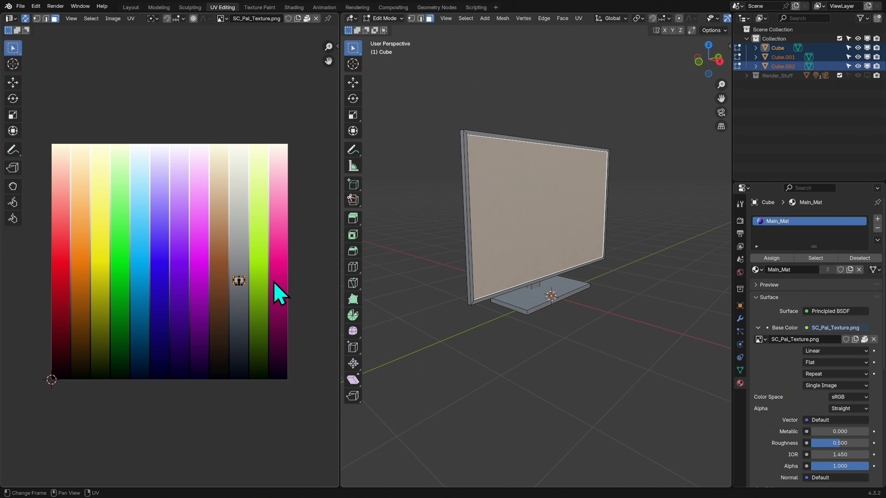
pyautogui.press('g')
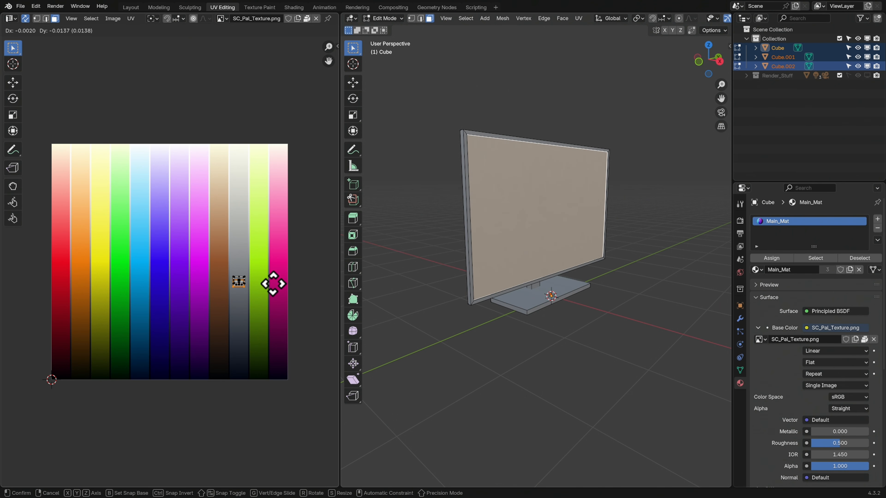
pyautogui.click(274, 360)
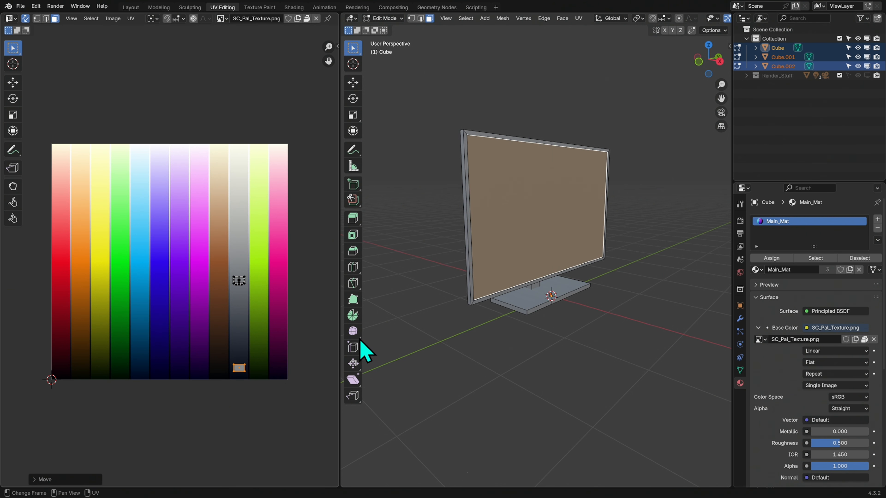
pyautogui.press('Tab')
# Colour the stand arm dark grey by moving its UVs down the grey strip, then return to Object Mode
pyautogui.moveTo(560, 316); pyautogui.dragTo(570, 265, button='middle')
pyautogui.click(552, 262)
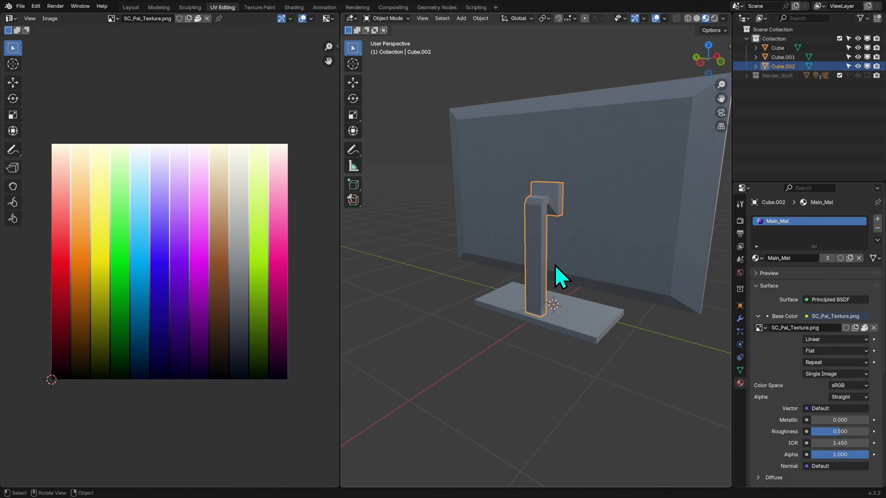
pyautogui.press('Tab')
pyautogui.moveTo(573, 287)
pyautogui.mouseDown(button='middle')
pyautogui.moveTo(632, 277)
pyautogui.moveTo(618, 269)
pyautogui.moveTo(558, 286)
pyautogui.moveTo(582, 272)
pyautogui.moveTo(552, 291)
pyautogui.moveTo(588, 293)
pyautogui.mouseUp(button='middle')
pyautogui.press('Tab')
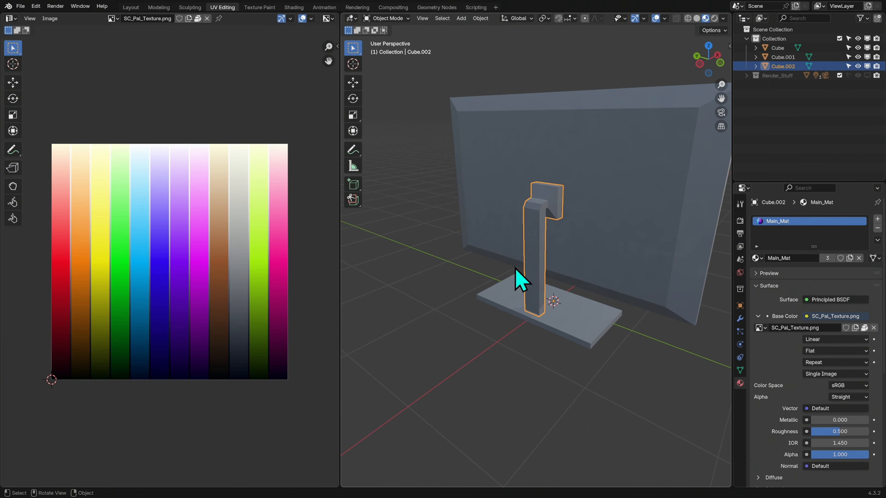
pyautogui.press('Tab')
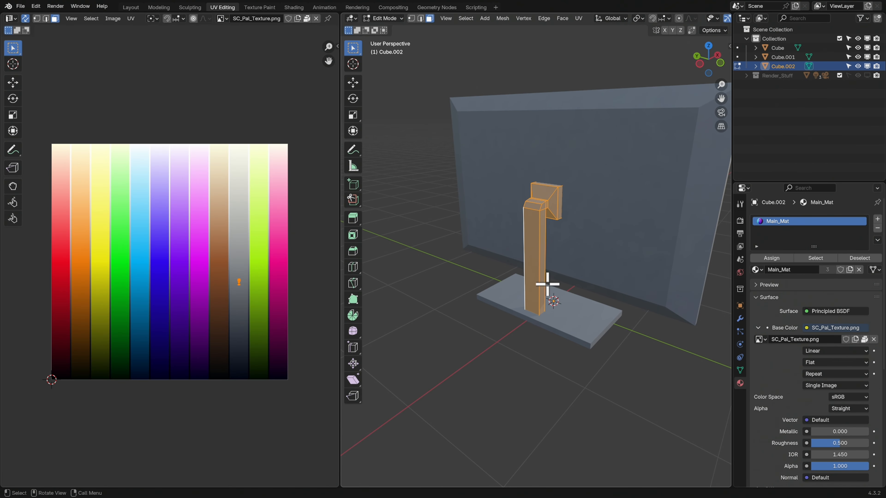
pyautogui.press('g')
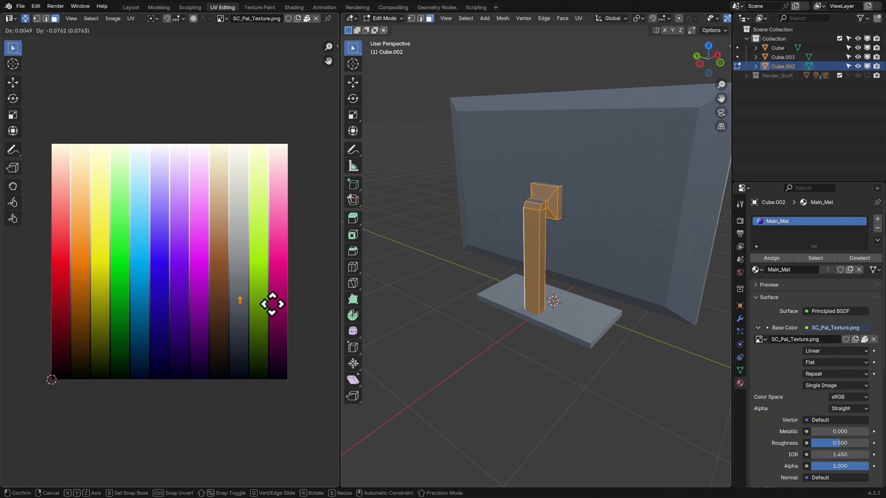
pyautogui.click(271, 323)
pyautogui.press('Tab')
# Colour the base dark grey by moving its UVs down the grey strip, then return to Object Mode
pyautogui.moveTo(586, 330); pyautogui.dragTo(567, 345, button='middle')
pyautogui.click(556, 364)
pyautogui.click(567, 346)
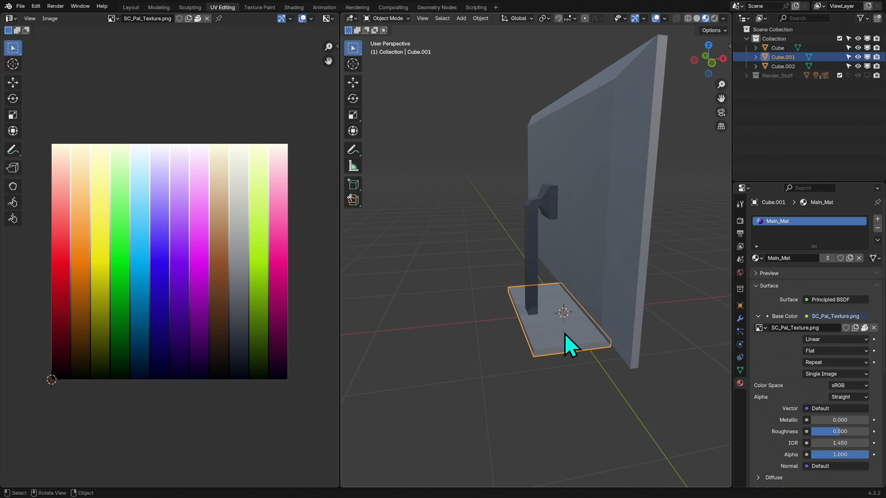
pyautogui.press('Tab')
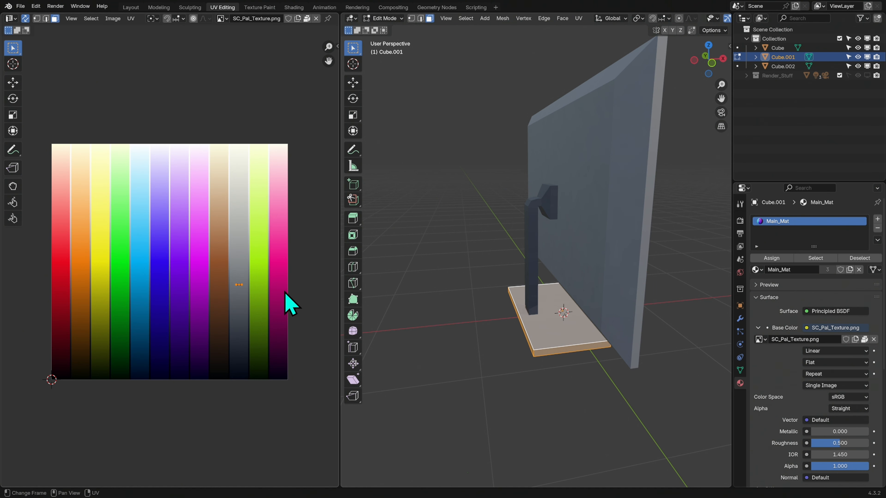
pyautogui.press('g')
pyautogui.click(272, 323)
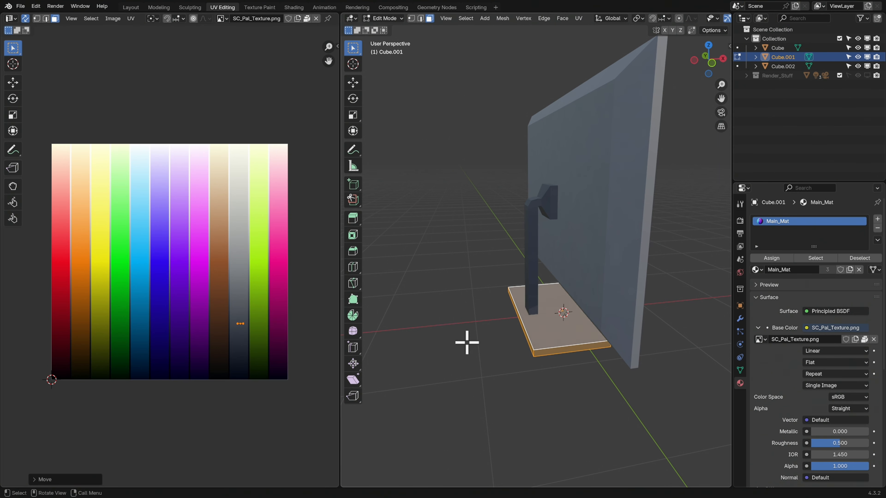
pyautogui.press('Tab')
# Join the screen, arm and base into one object and leave it selected
pyautogui.moveTo(632, 382); pyautogui.dragTo(575, 340, button='middle')
pyautogui.click(585, 356)
pyautogui.press('a')
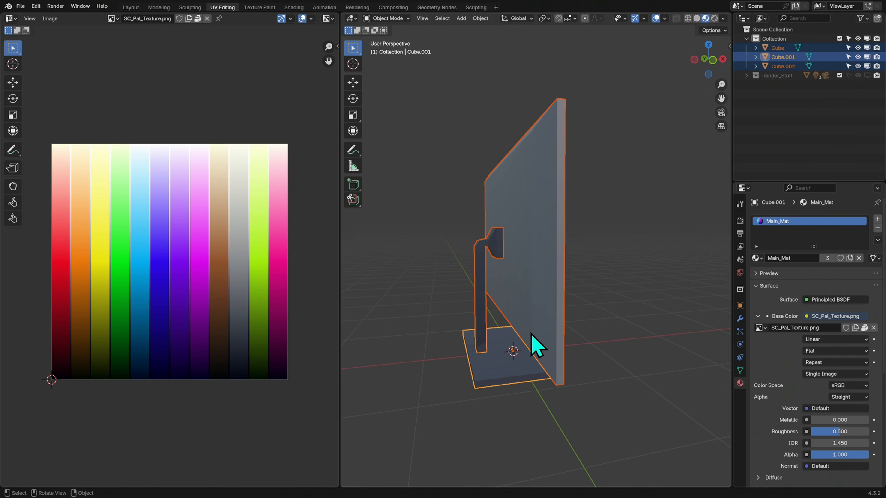
pyautogui.hotkey('ctrl', 'j')
pyautogui.click(584, 326)
pyautogui.press('a')
pyautogui.moveTo(627, 315); pyautogui.dragTo(592, 319, button='middle')
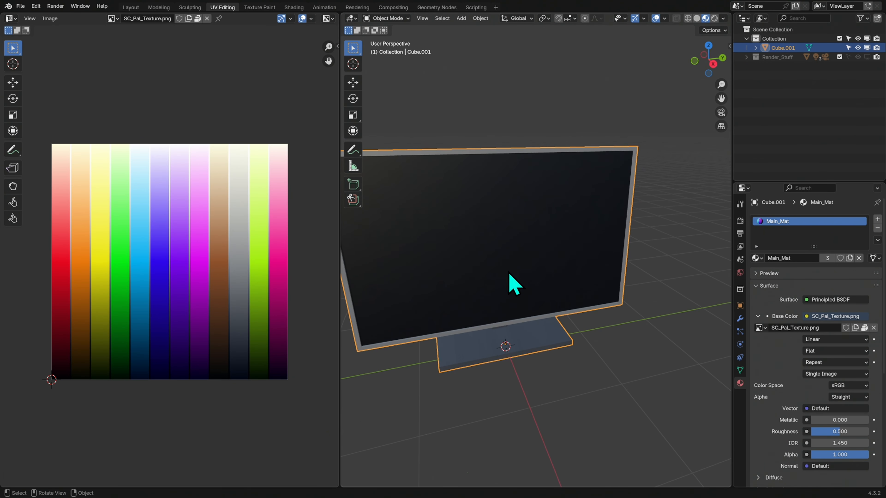
# Switch to the Layout workspace and display the monitor in Material Preview shading
pyautogui.click(130, 7)
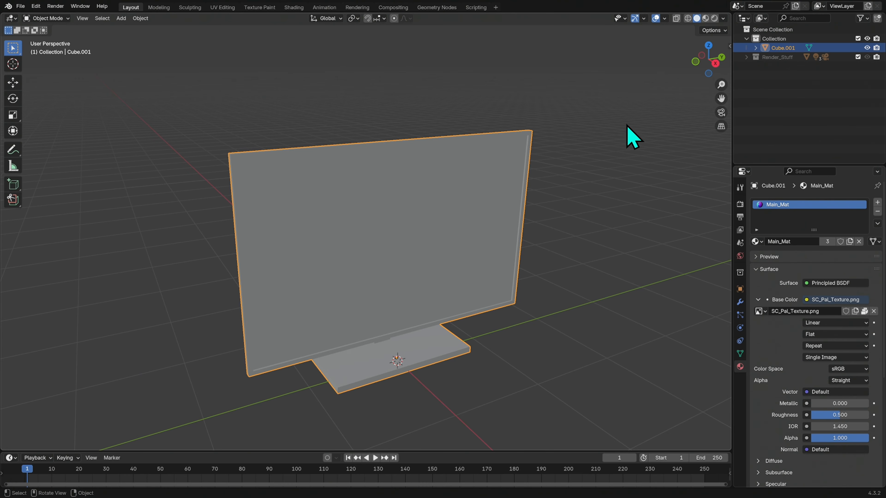
pyautogui.click(705, 18)
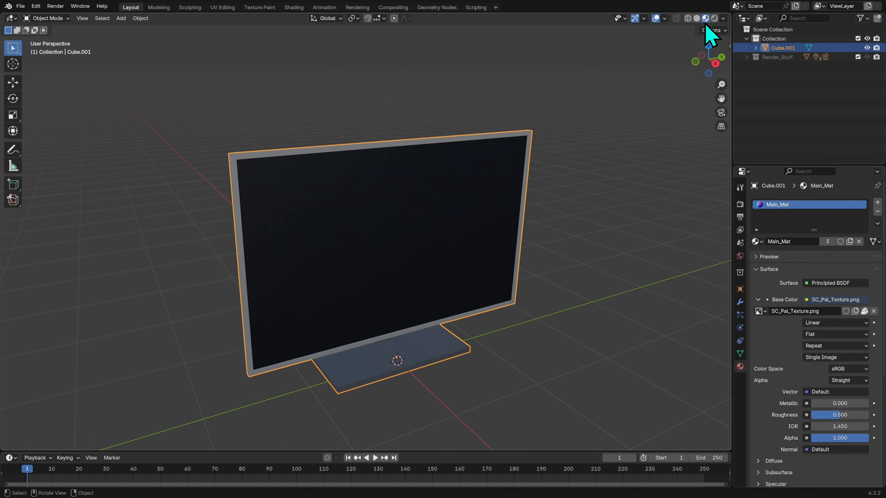
pyautogui.moveTo(624, 297); pyautogui.dragTo(599, 326, button='middle')
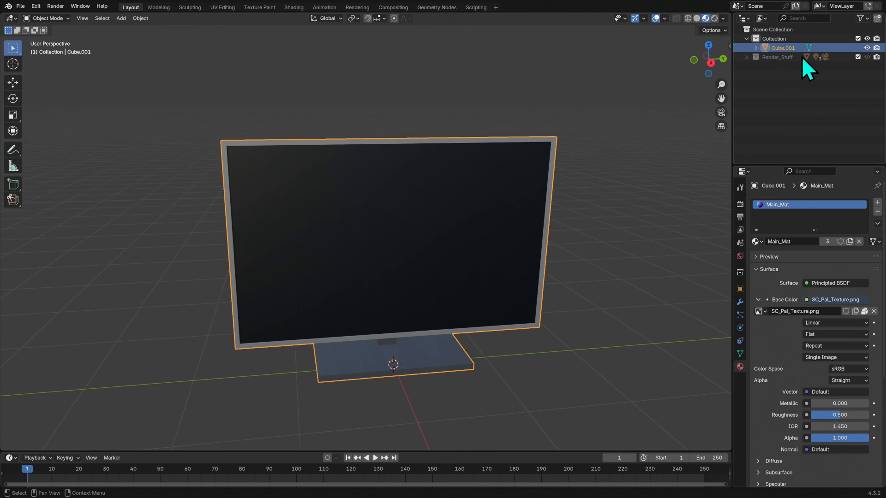
# Enable the Render_Stuff collection in viewports using the Outliner's Disable in Viewports restriction toggle, and look through the camera
pyautogui.click(866, 20)
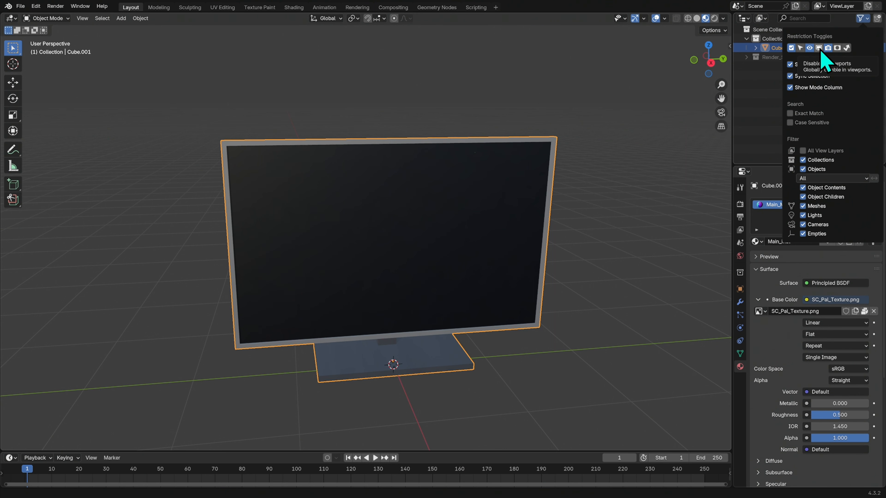
pyautogui.click(761, 87)
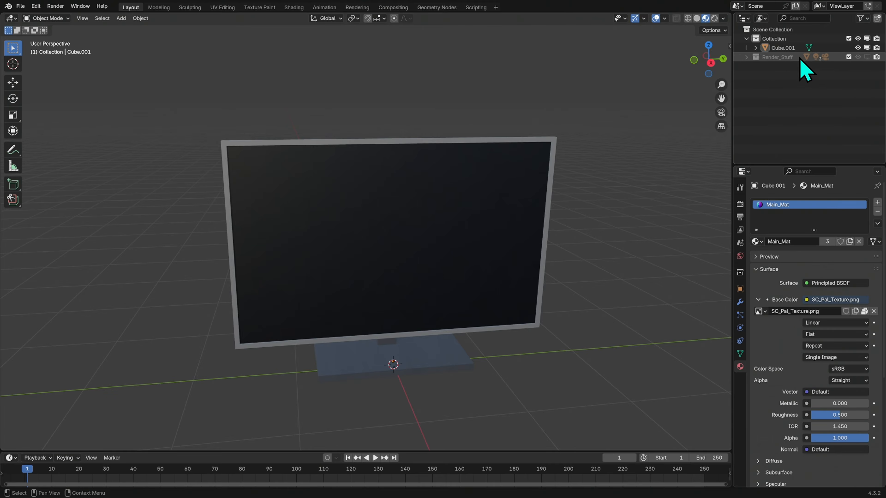
pyautogui.click(867, 57)
pyautogui.keyDown('ctrl'); pyautogui.moveTo(680, 195); pyautogui.dragTo(467, 321, button='middle'); pyautogui.keyUp('ctrl')
pyautogui.click(721, 112)
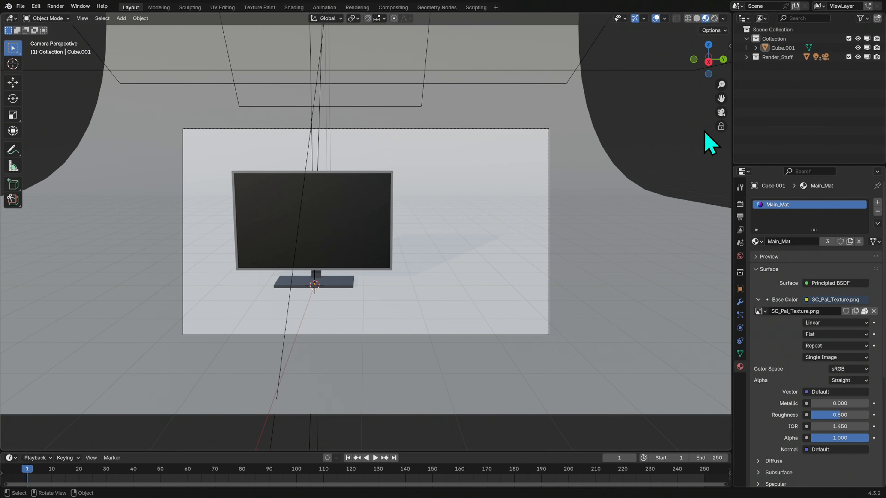
# Rotate the monitor about 31° around global Z and shift it horizontally about 0.27 m in X and 0.23 m in Y
pyautogui.click(360, 248)
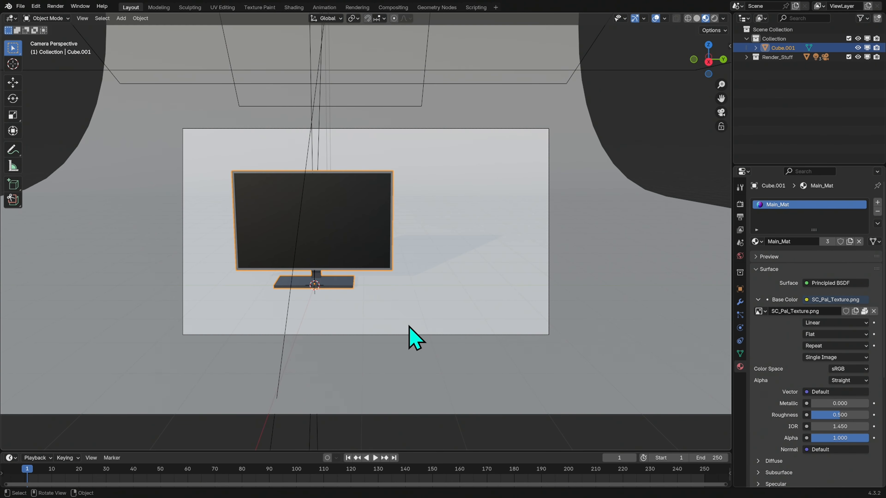
pyautogui.press('r')
pyautogui.press('z')
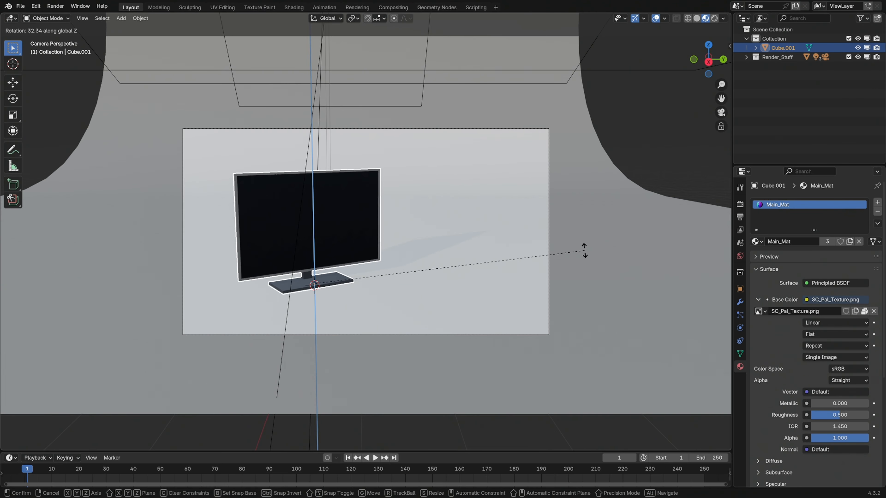
pyautogui.click(583, 255)
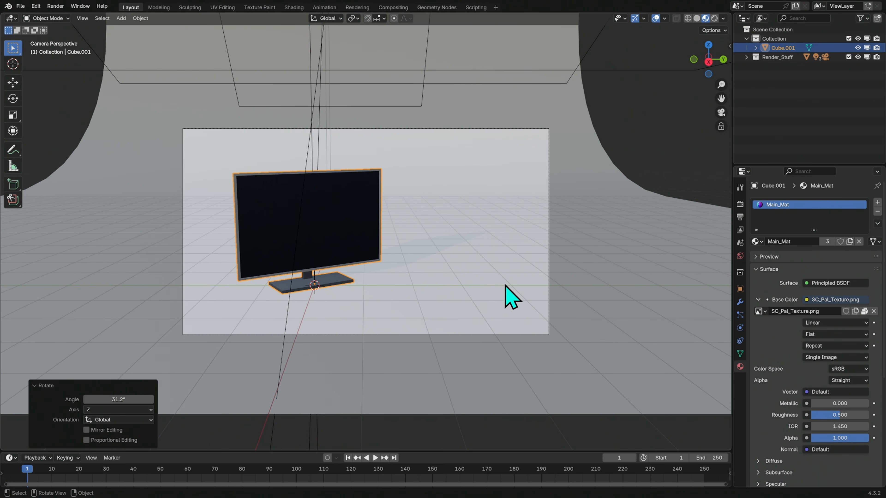
pyautogui.press('g')
pyautogui.hotkey('shift', 'z')
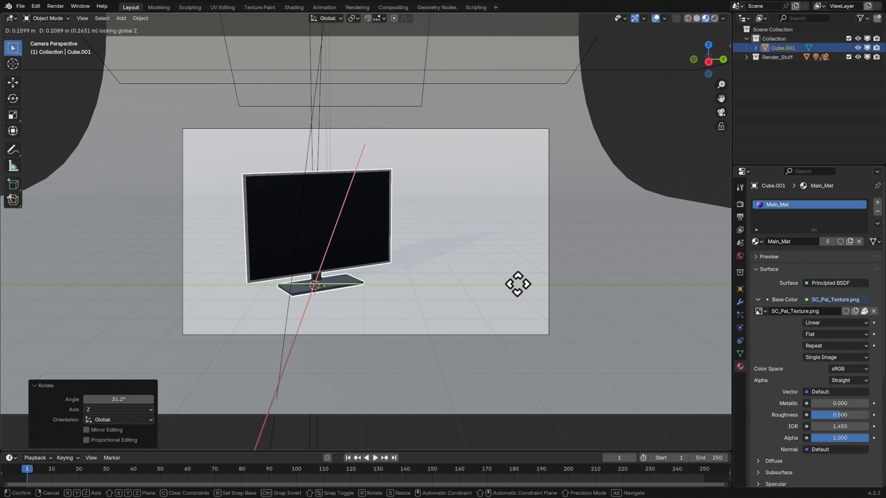
pyautogui.click(518, 286)
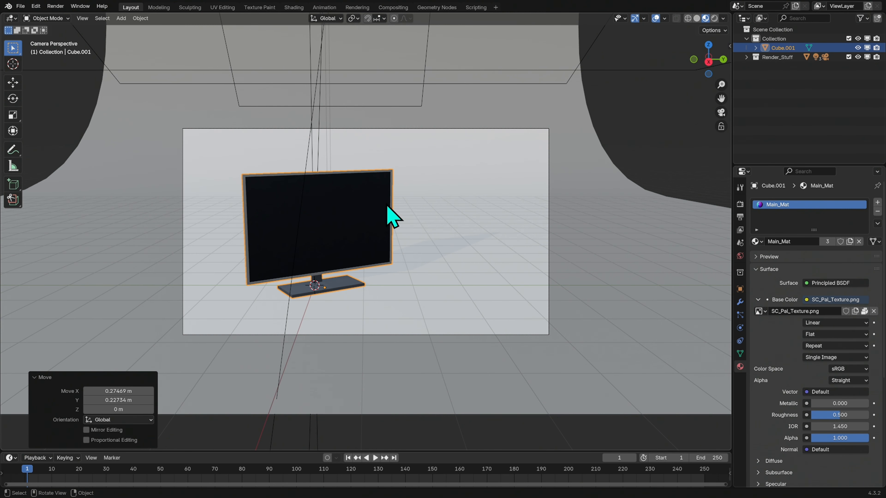
# Render the monitor as a still image and move the render window to the middle of the screen
pyautogui.click(58, 7)
pyautogui.click(93, 18)
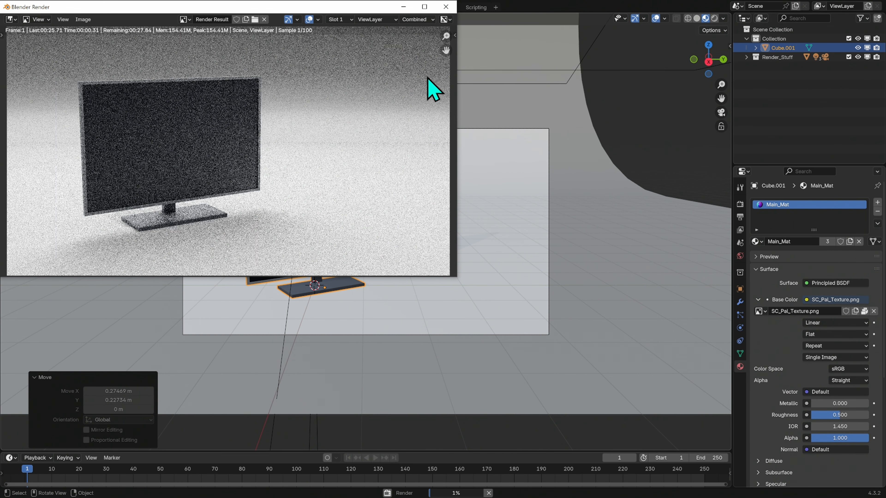
pyautogui.moveTo(364, 4); pyautogui.dragTo(529, 99)
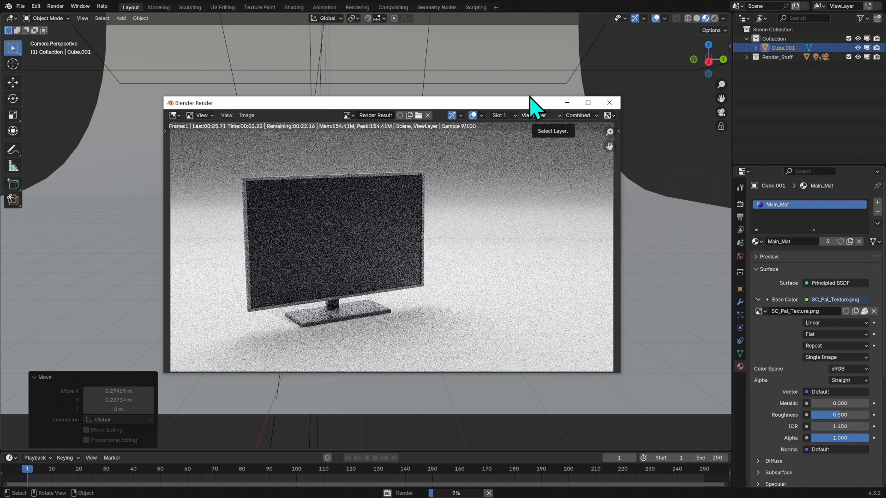